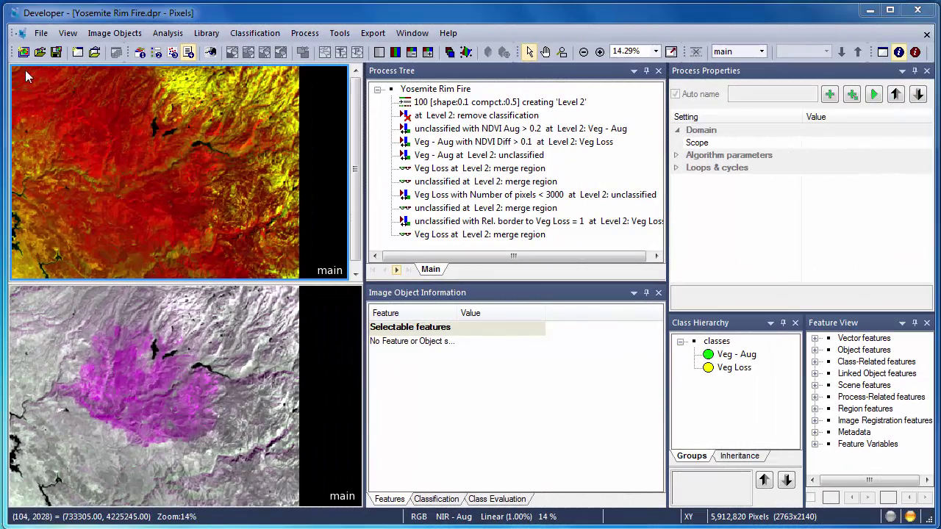
Review the project settings, widening the columns to read the full image layer names
click(41, 33)
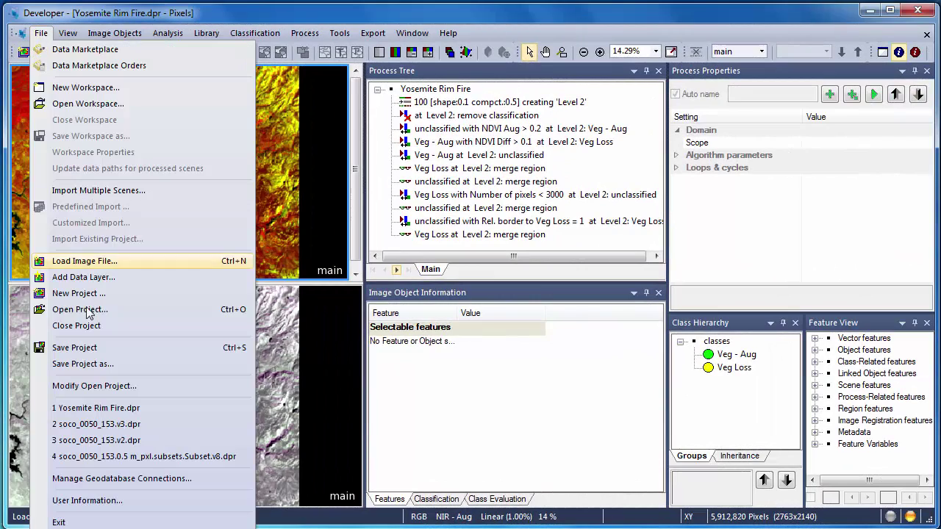
click(95, 387)
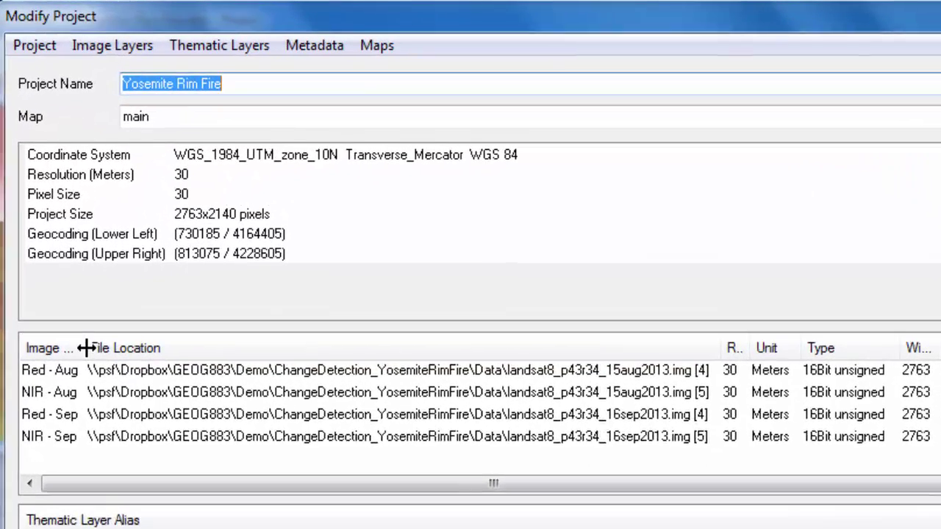
drag(83, 219, 106, 219)
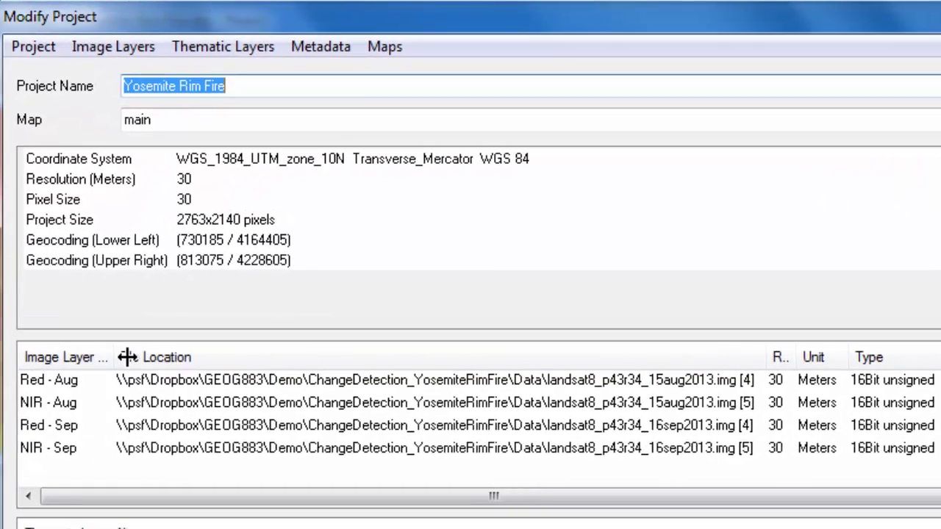
drag(127, 357, 159, 357)
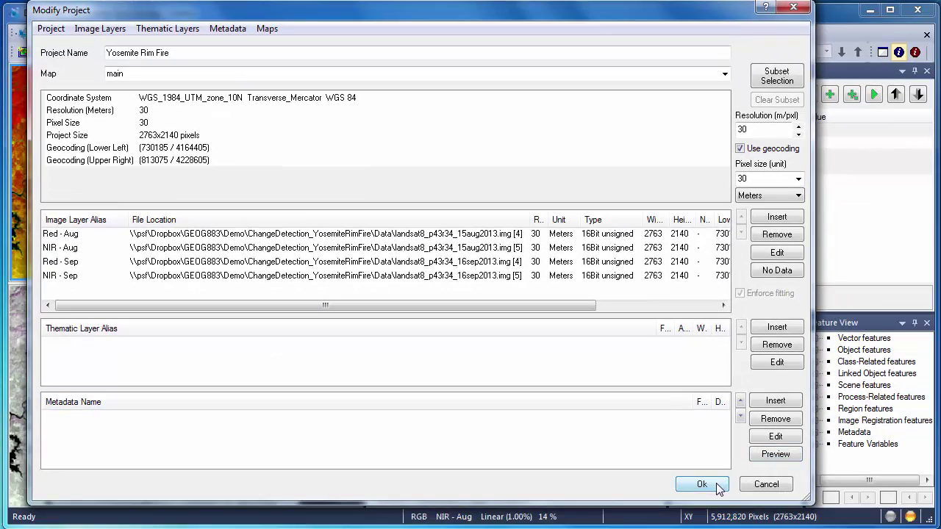
click(717, 487)
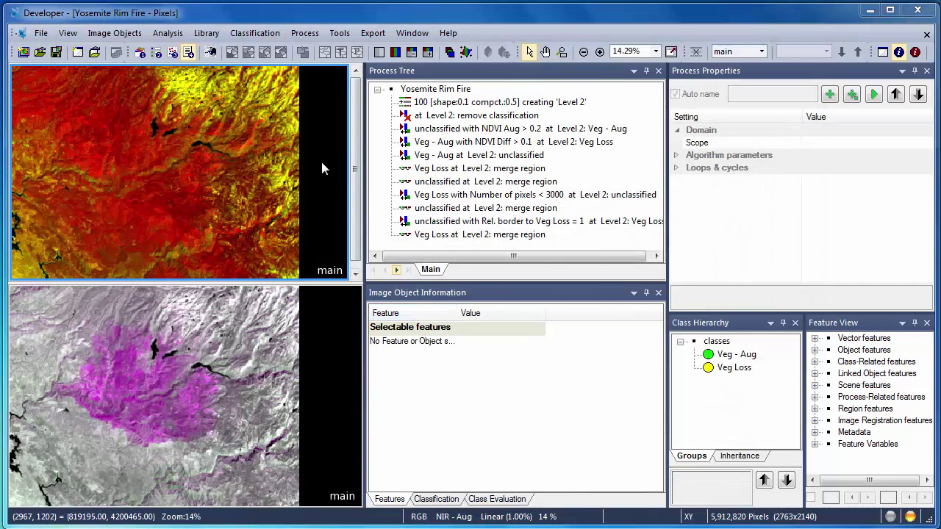
Confirm the band combinations for both the upper and lower image views
click(451, 52)
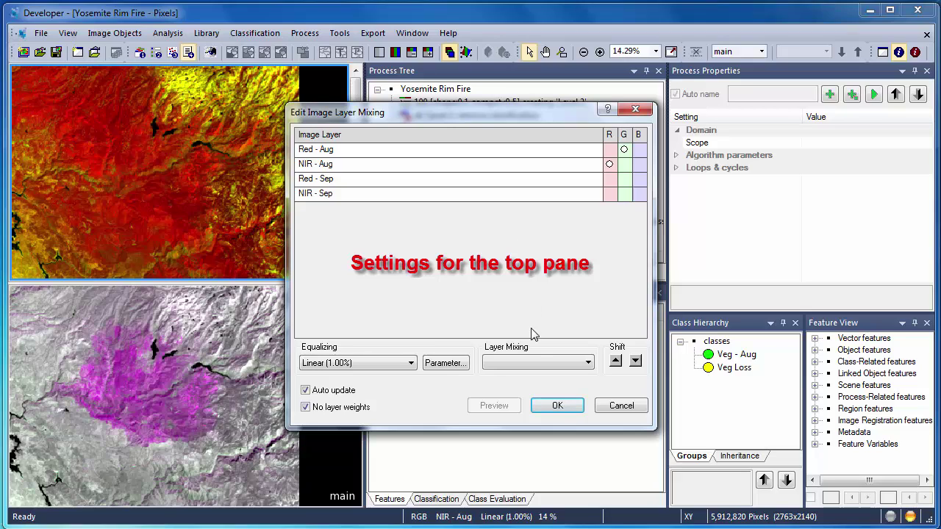
click(541, 405)
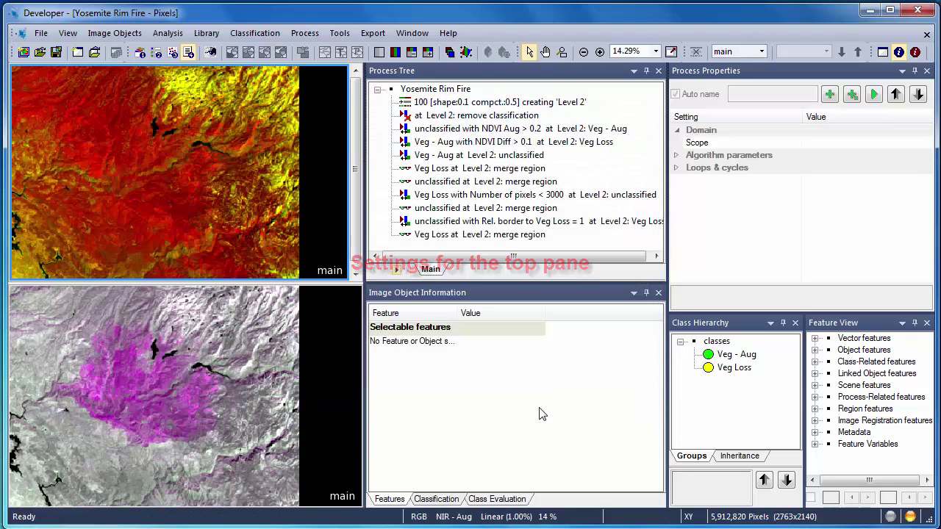
click(349, 363)
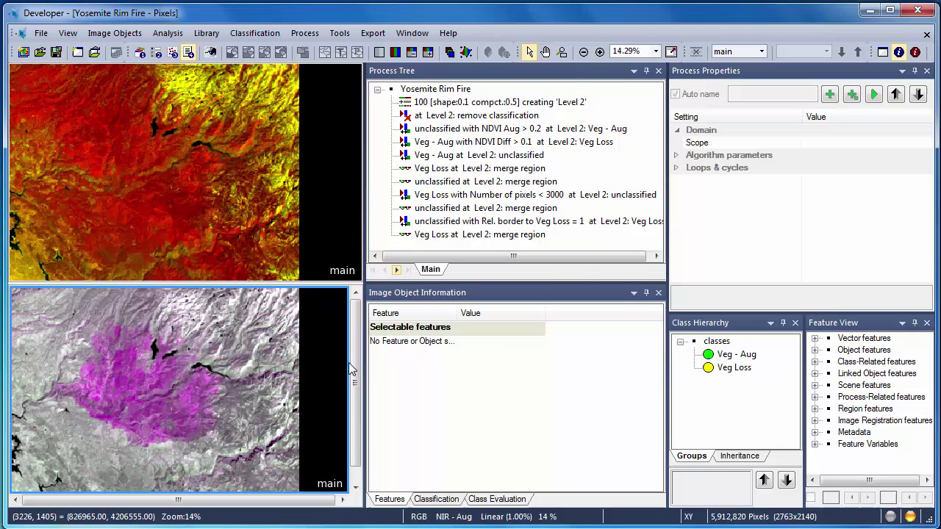
click(449, 51)
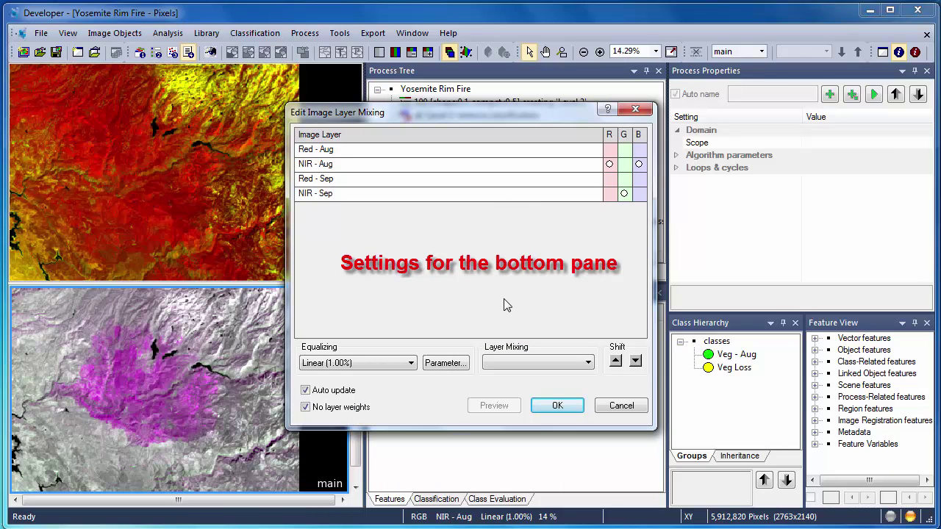
click(557, 407)
Load the '100 [shape:0.1 compct.:0.5] creating Level 2' process to inspect its layer weights
click(332, 212)
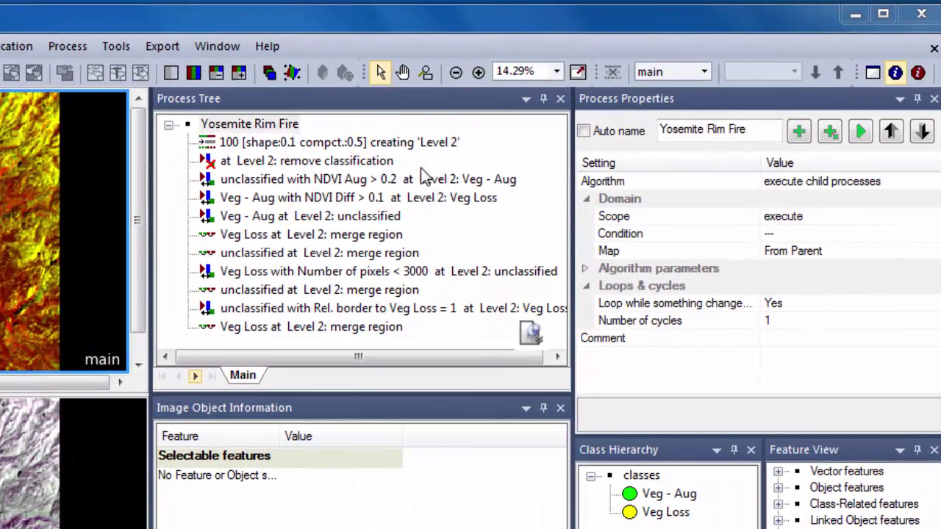
click(420, 147)
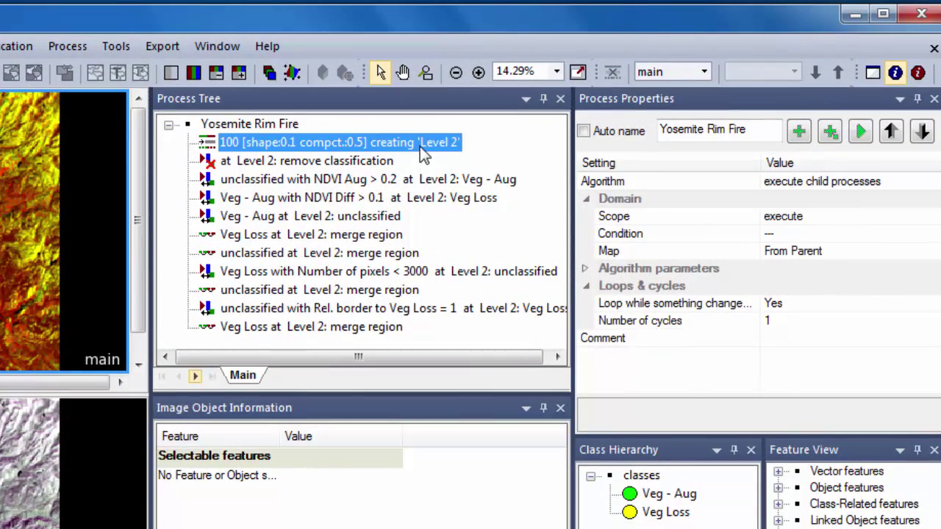
click(420, 144)
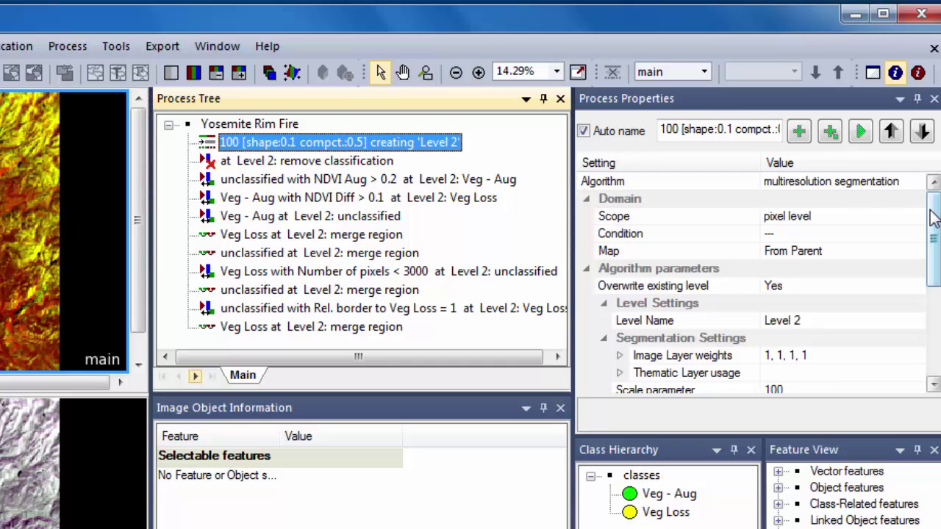
drag(932, 218, 938, 297)
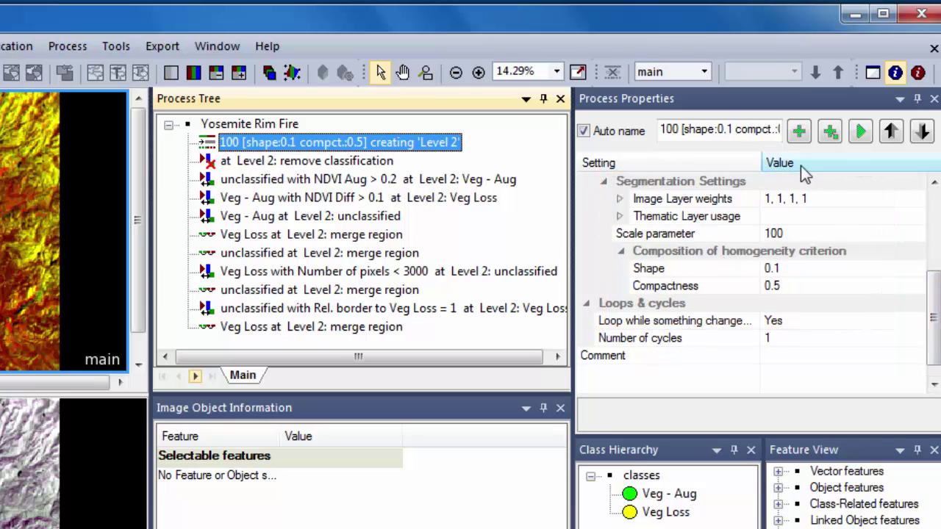
Run the Level 2 segmentation (67,962 objects), then zoom to 200% and inspect one object
click(861, 133)
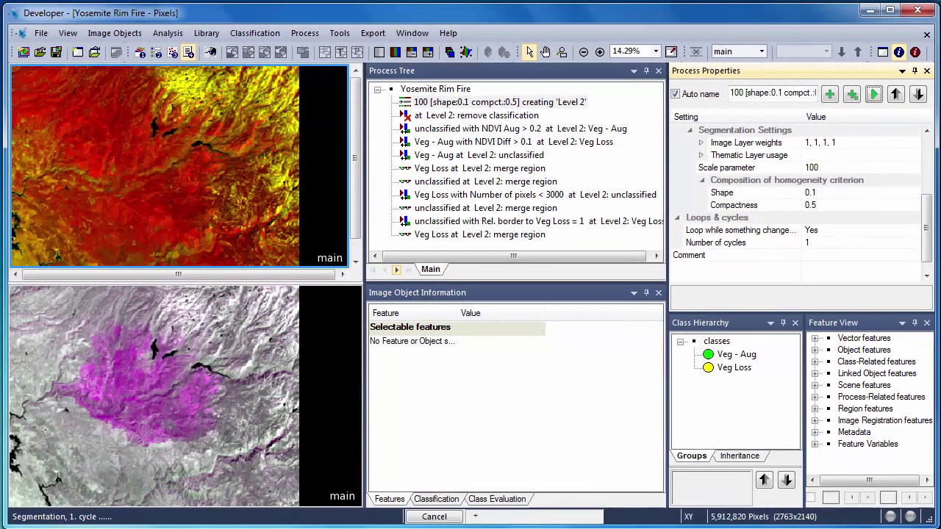
click(599, 52)
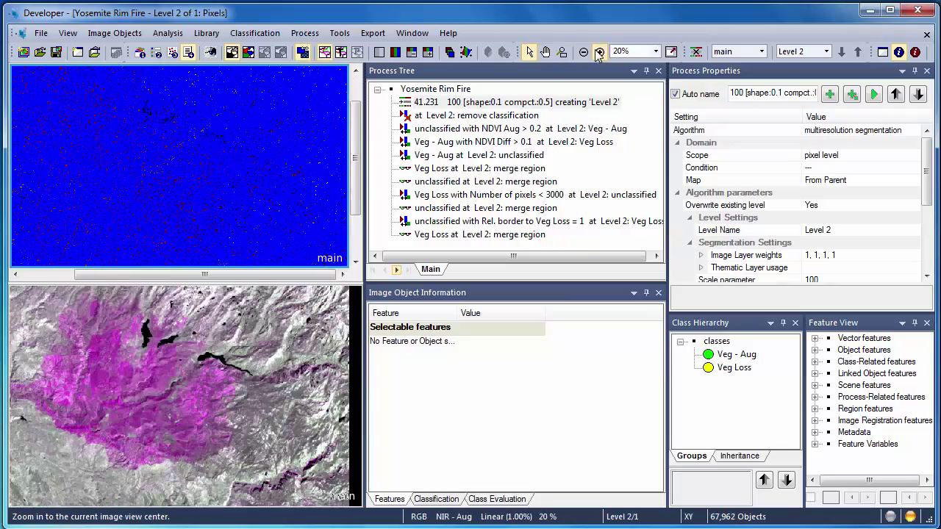
scroll(246, 168, up, 5)
click(246, 167)
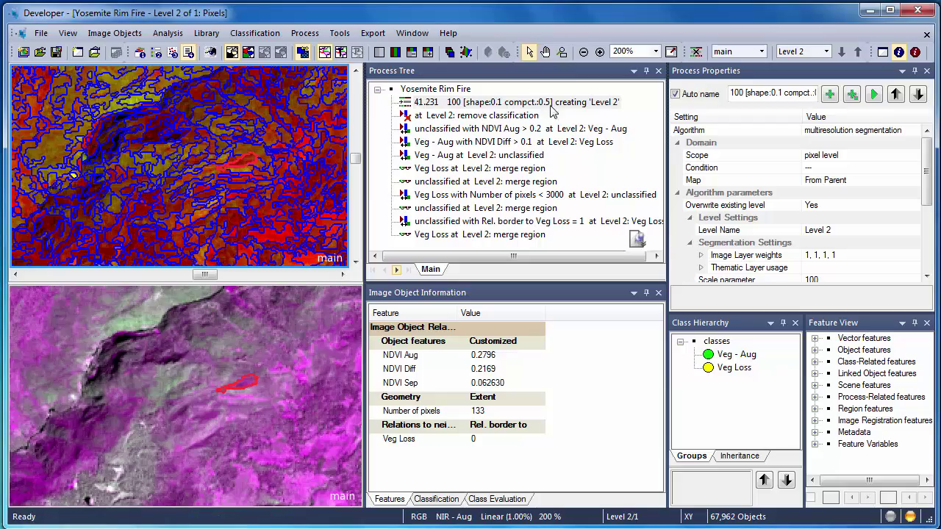
click(340, 34)
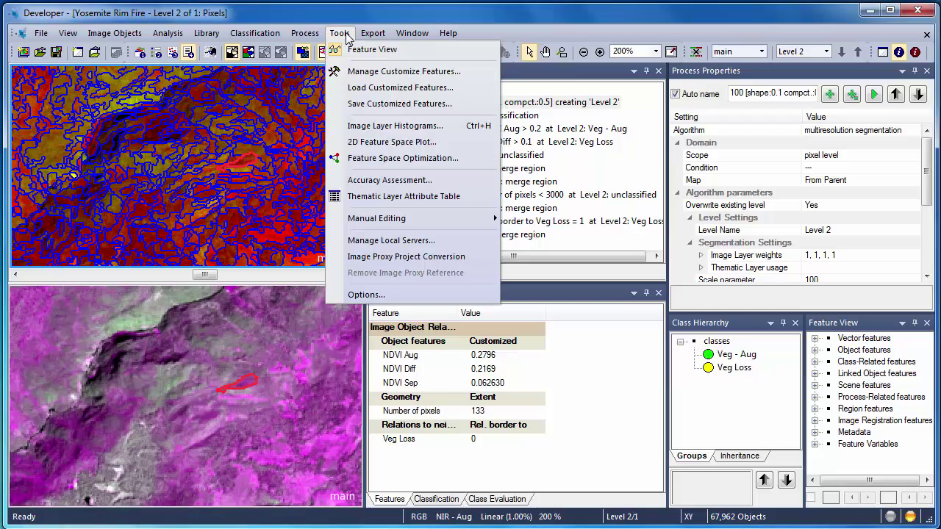
Review the NDVI Aug, NDVI Sep and NDVI Diff ([NDVI Aug]-[NDVI Sep]) formulas without changes
click(360, 72)
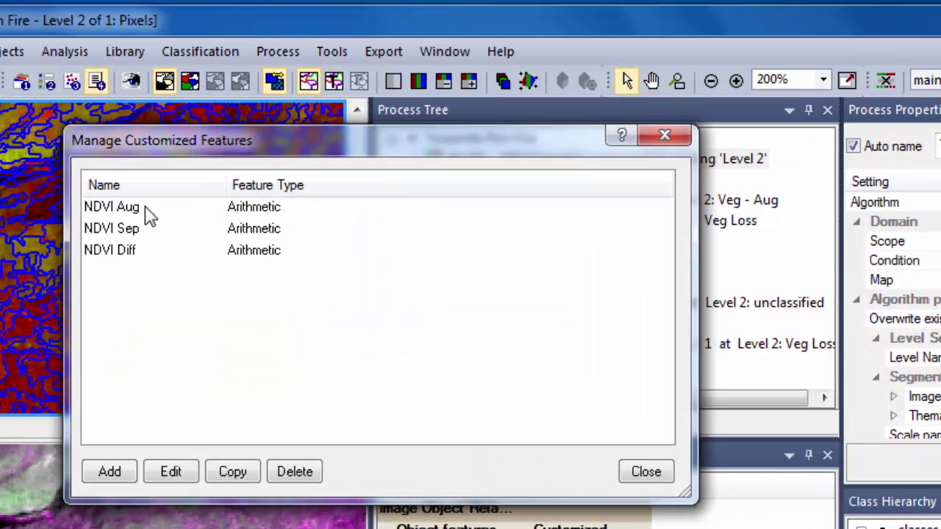
double_click(165, 181)
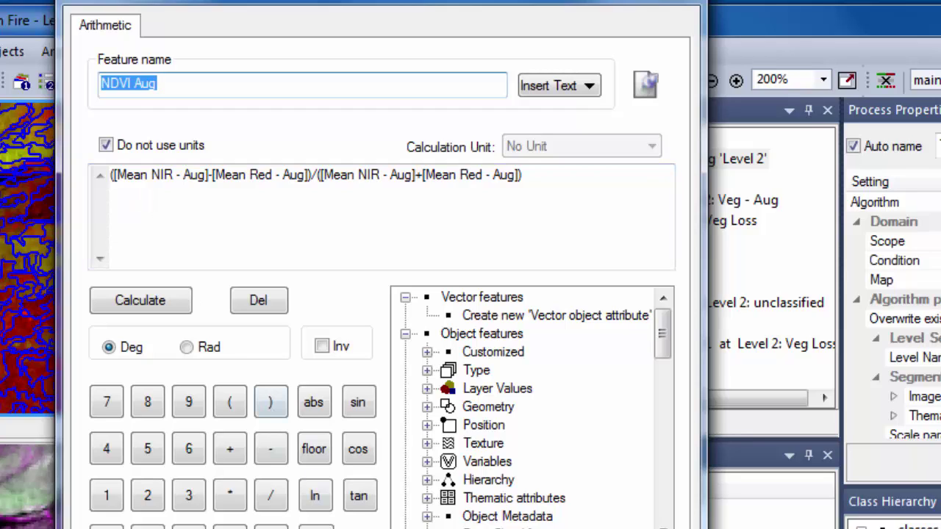
key(Return)
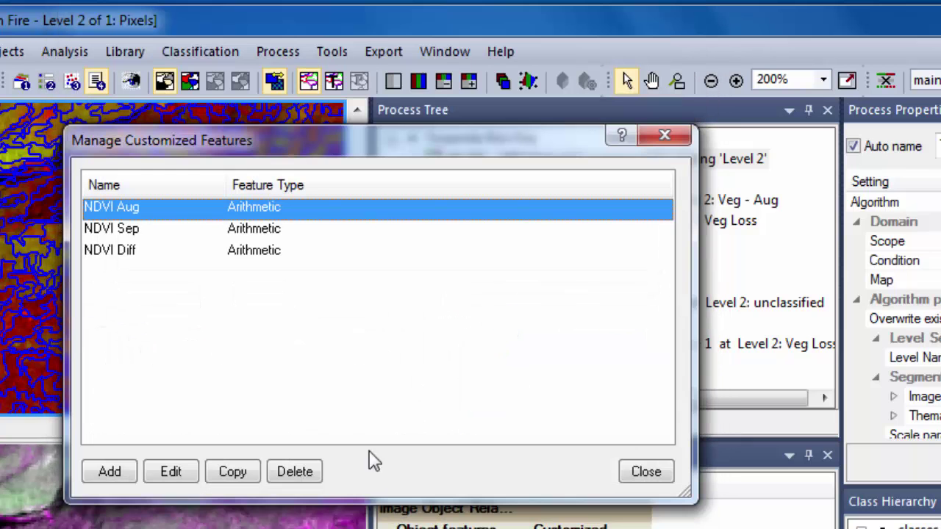
click(134, 226)
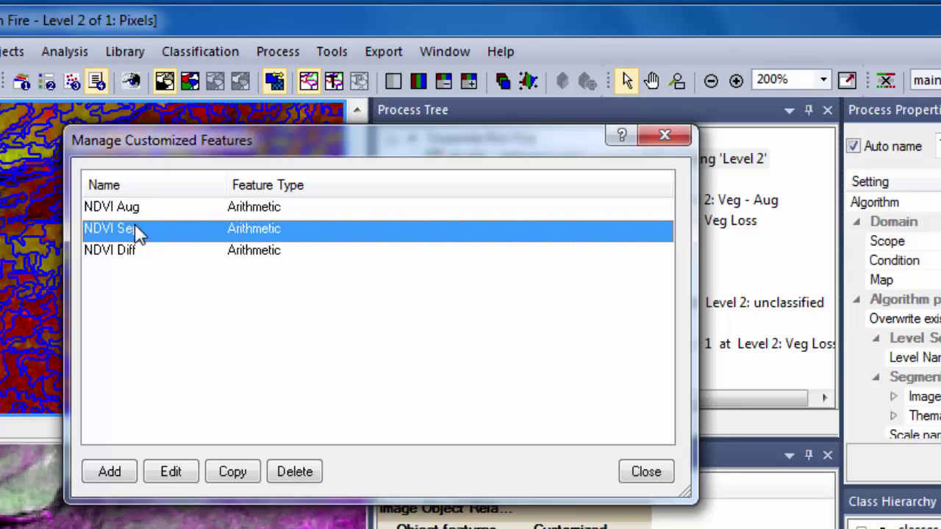
double_click(129, 232)
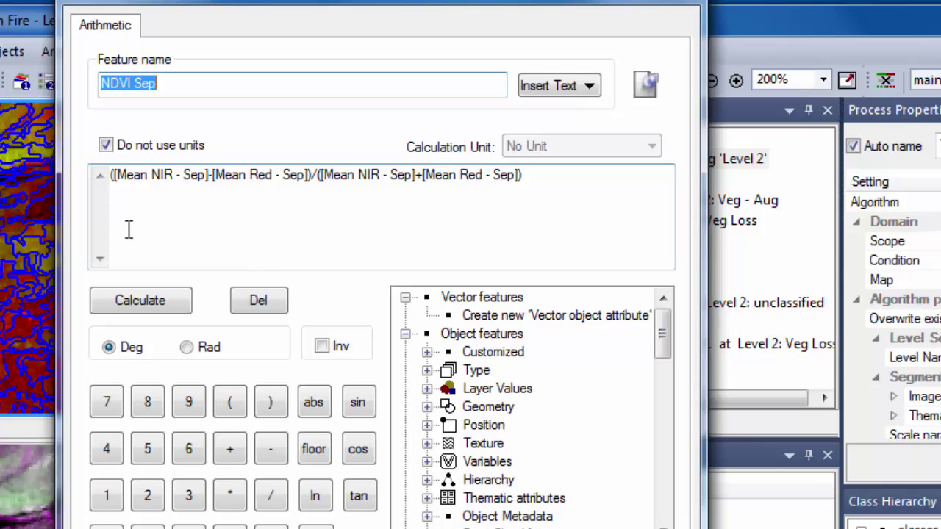
key(Return)
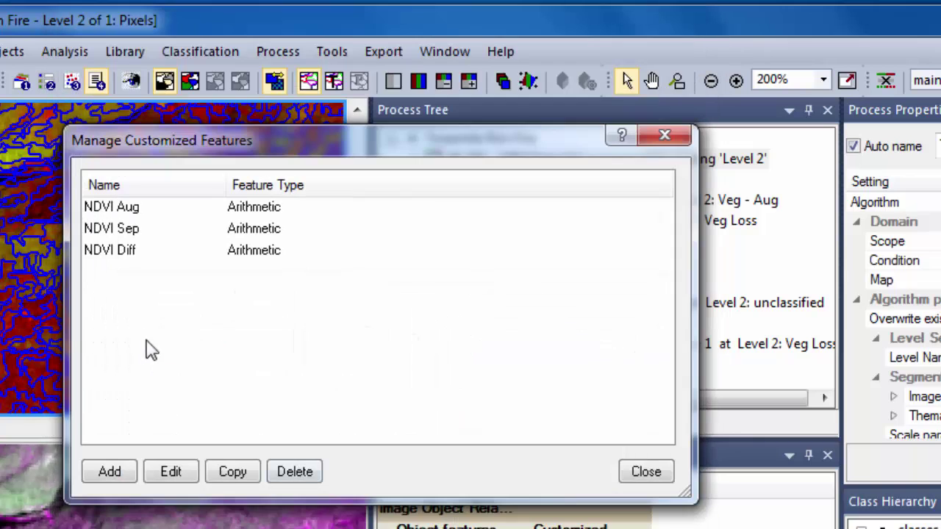
click(126, 252)
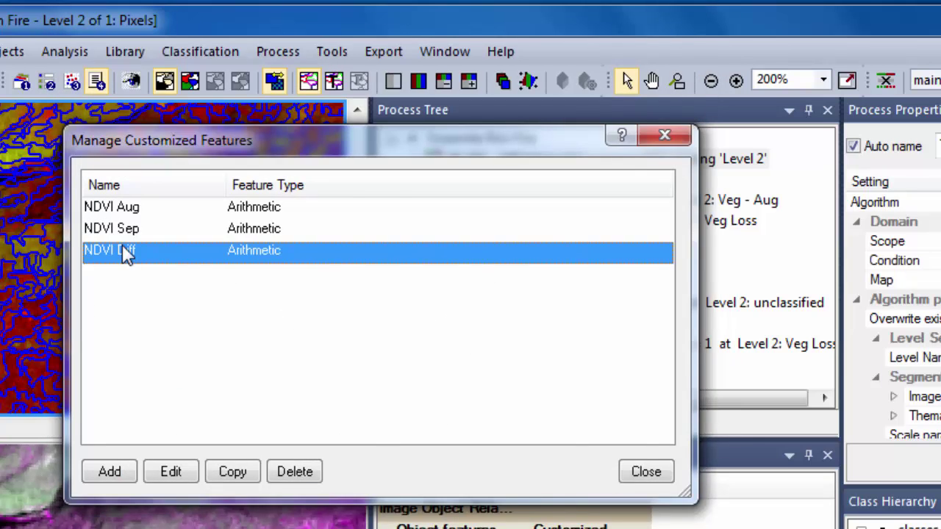
double_click(127, 253)
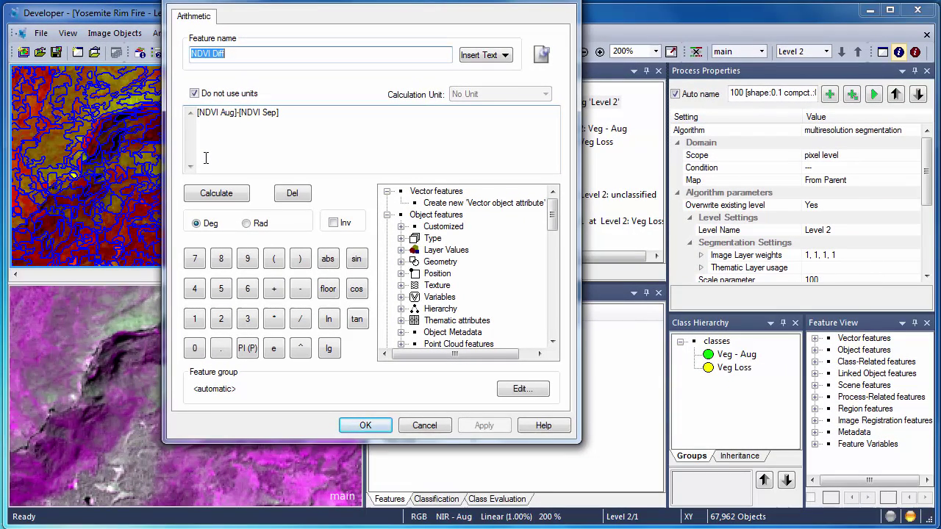
click(365, 426)
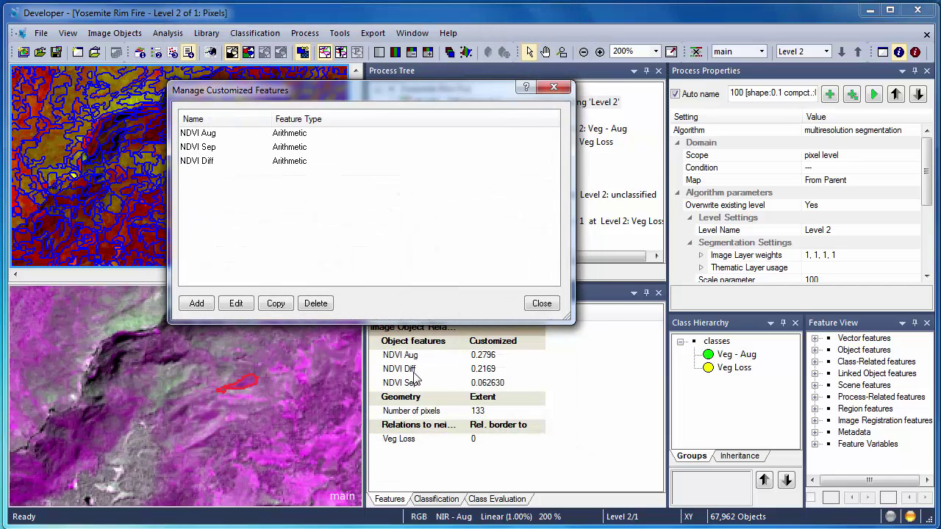
Read NDVI values of five burn-scar patches, ending on a 430-pixel object with NDVI Diff 0.2159
click(547, 302)
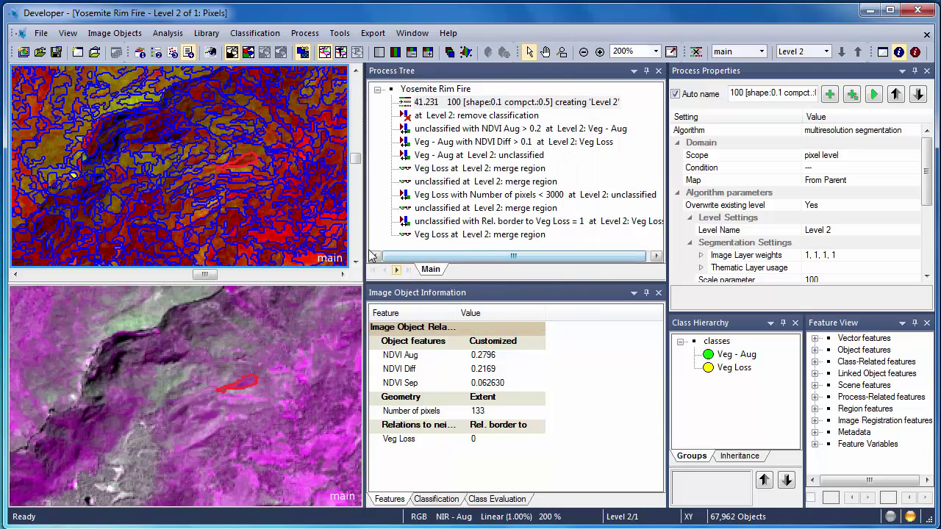
click(299, 220)
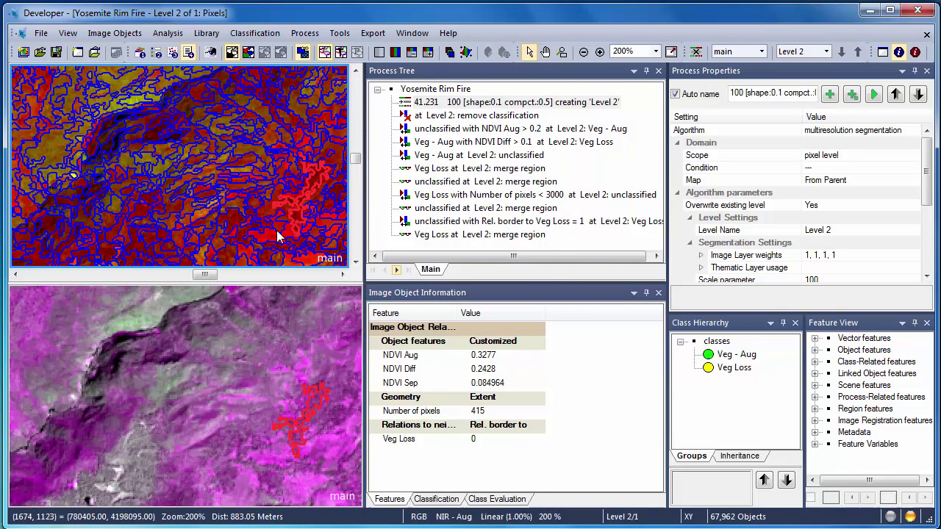
click(278, 240)
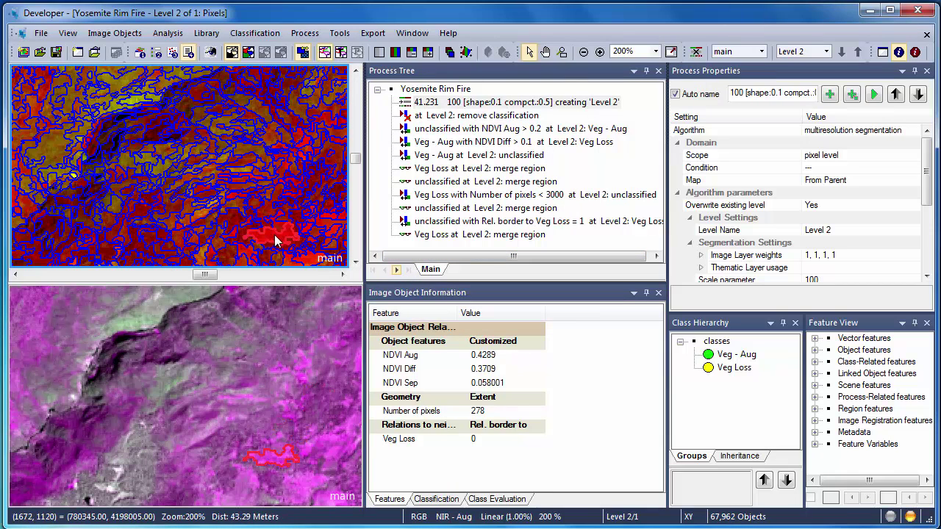
click(171, 229)
click(130, 244)
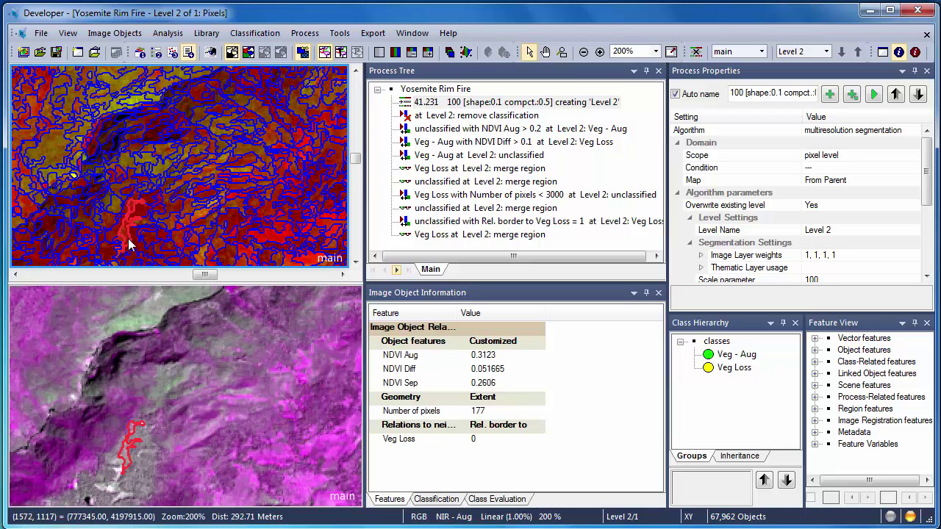
click(85, 221)
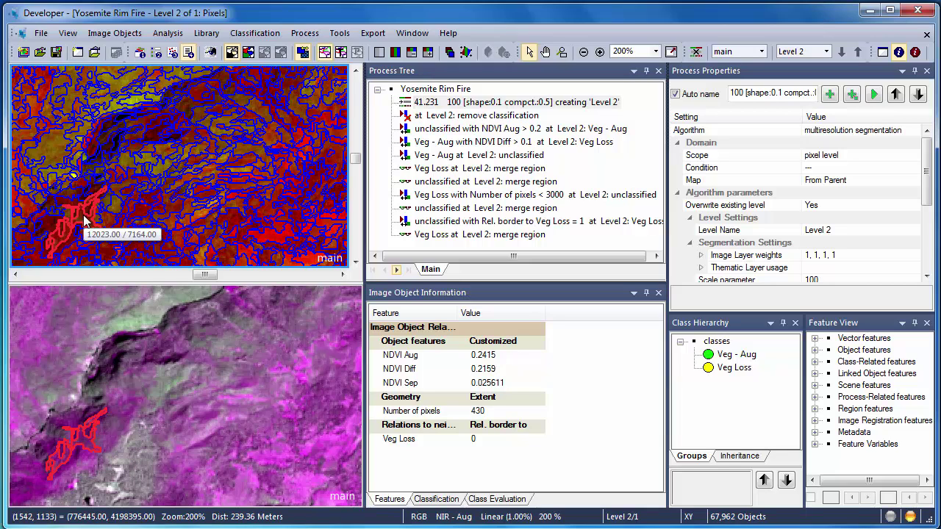
click(187, 331)
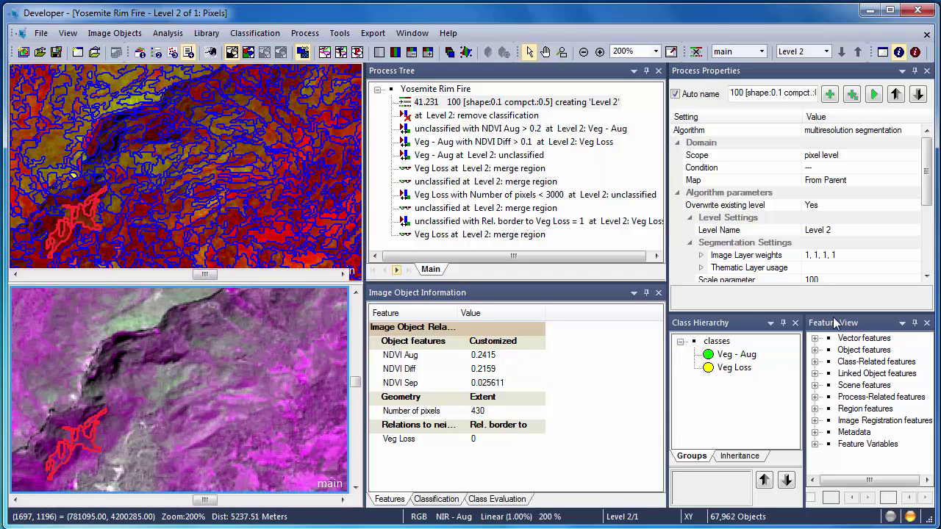
Display NDVI Diff as grayscale in the lower view, then return it to the NIR/Red image
click(816, 351)
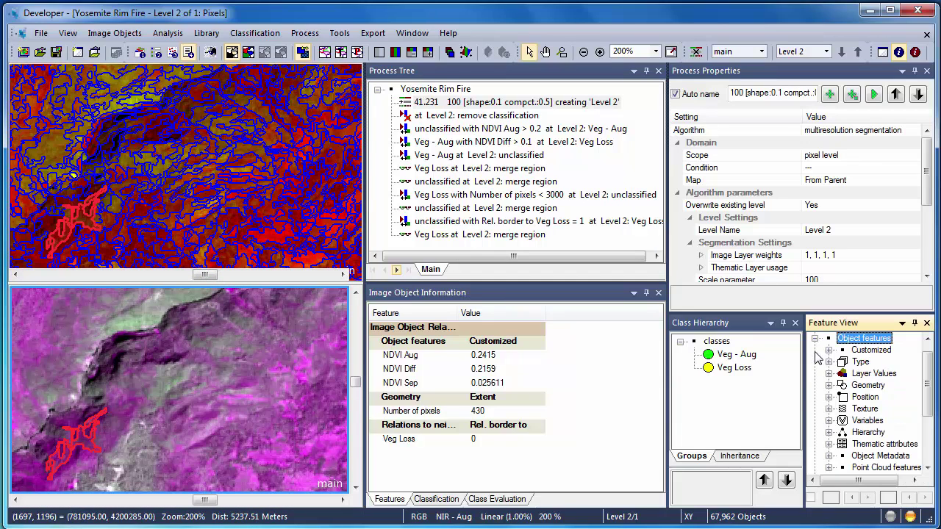
click(829, 351)
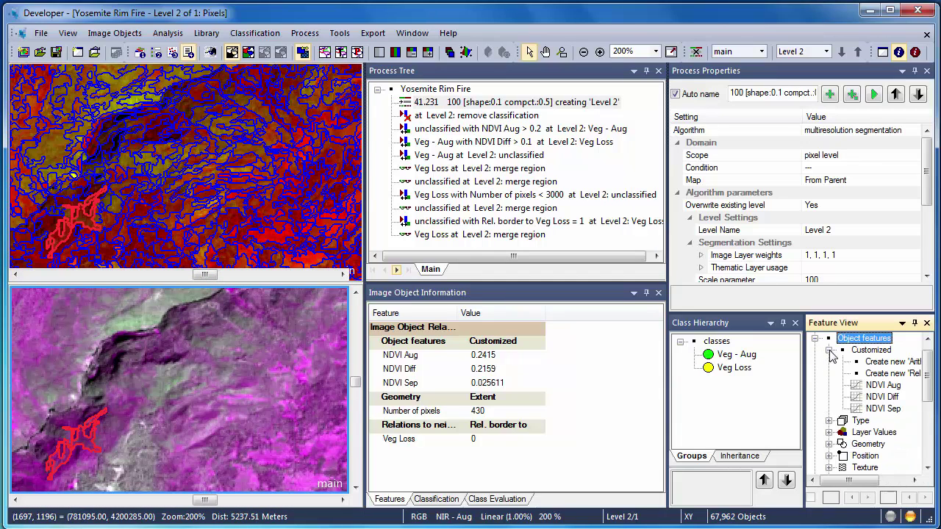
double_click(879, 397)
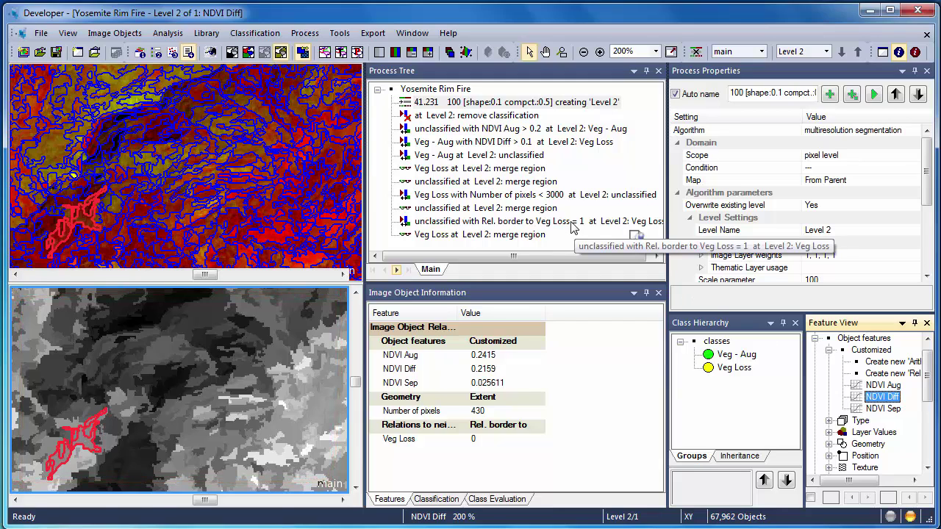
click(231, 54)
click(231, 55)
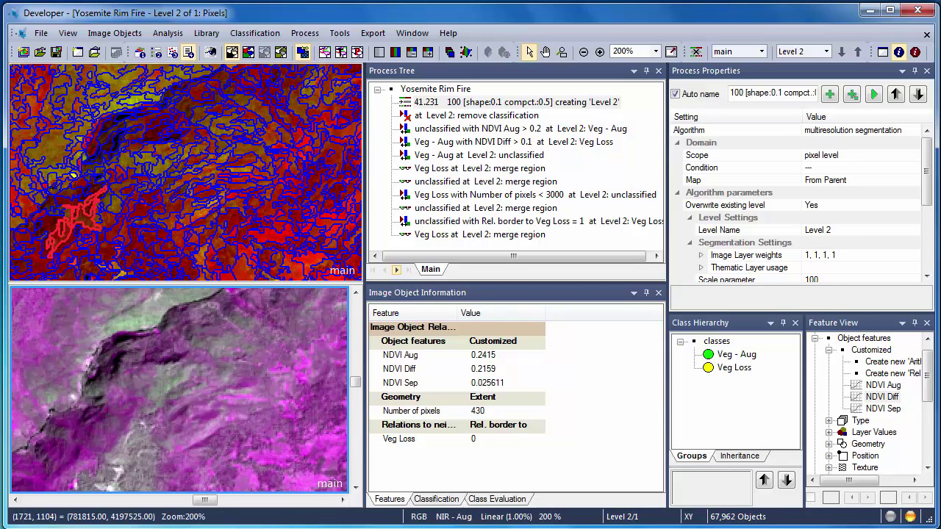
Remove the existing classification and classify objects with NDVI Aug > 0.2 as Veg - Aug
click(522, 118)
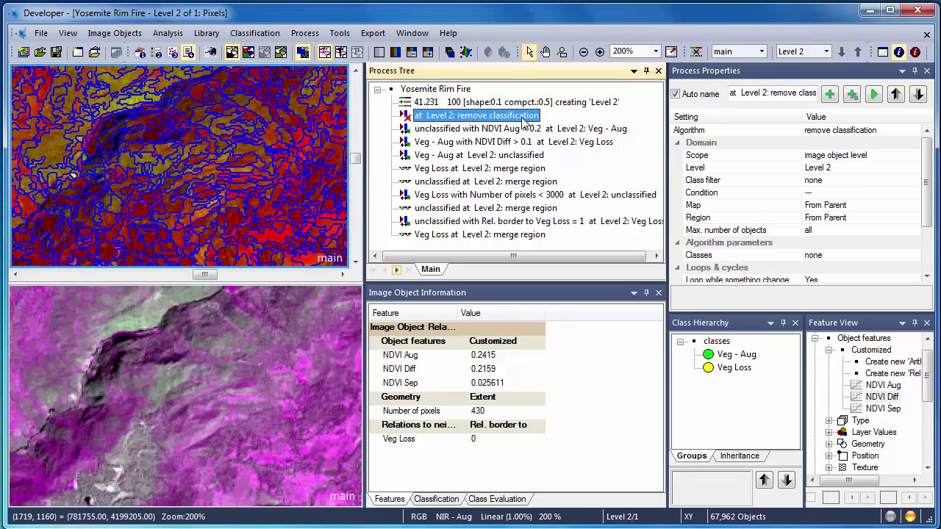
click(873, 96)
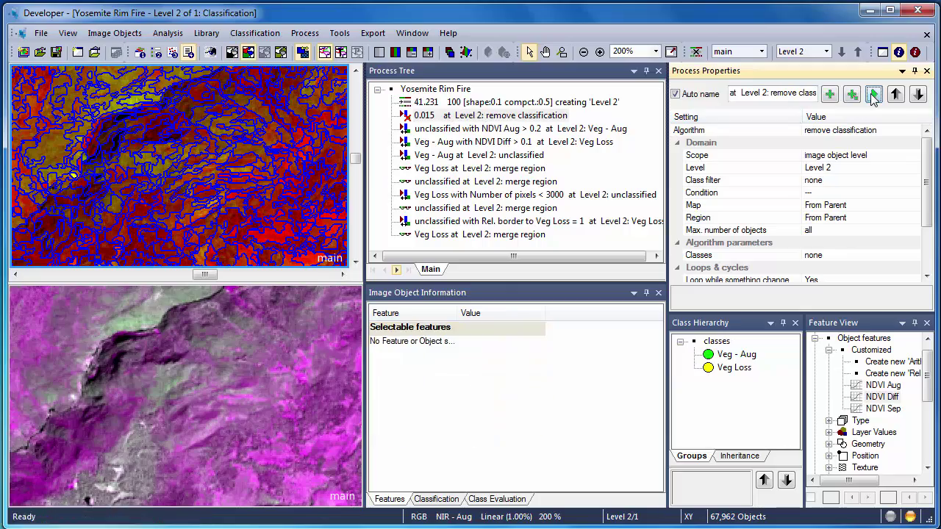
click(594, 131)
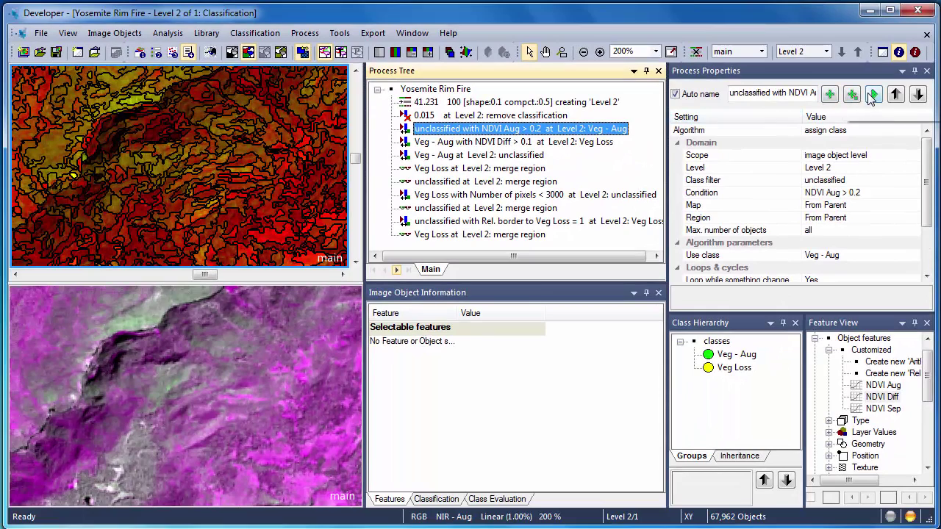
click(873, 95)
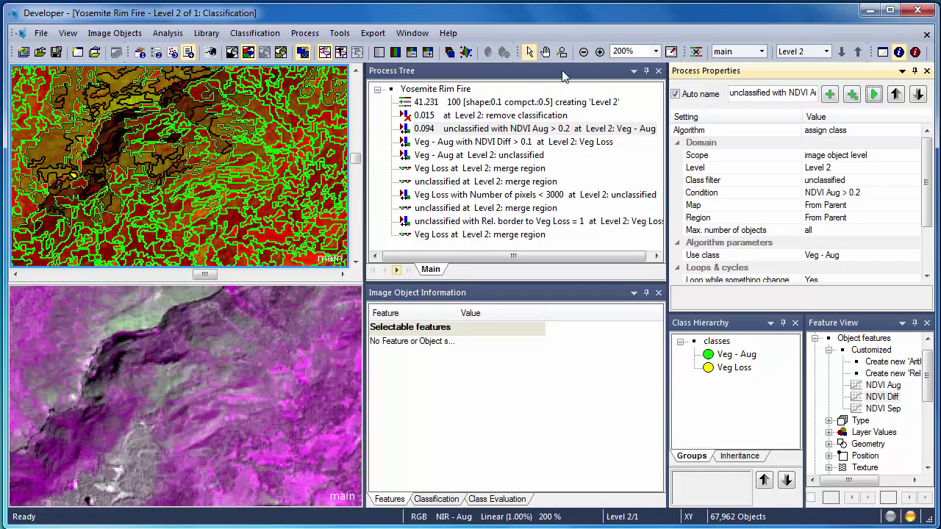
Zoom out to 16.67% without outlines and compare pixel and classification views in the upper view
click(582, 56)
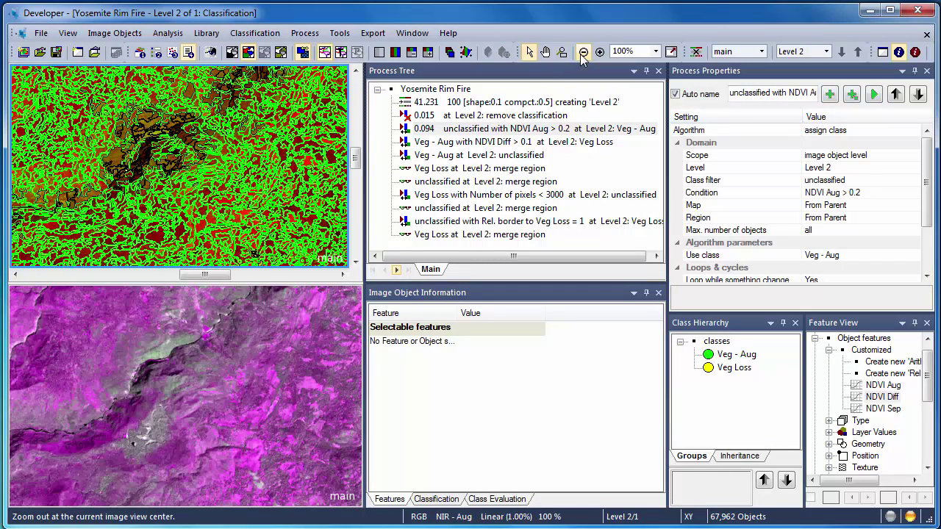
click(582, 56)
click(582, 56)
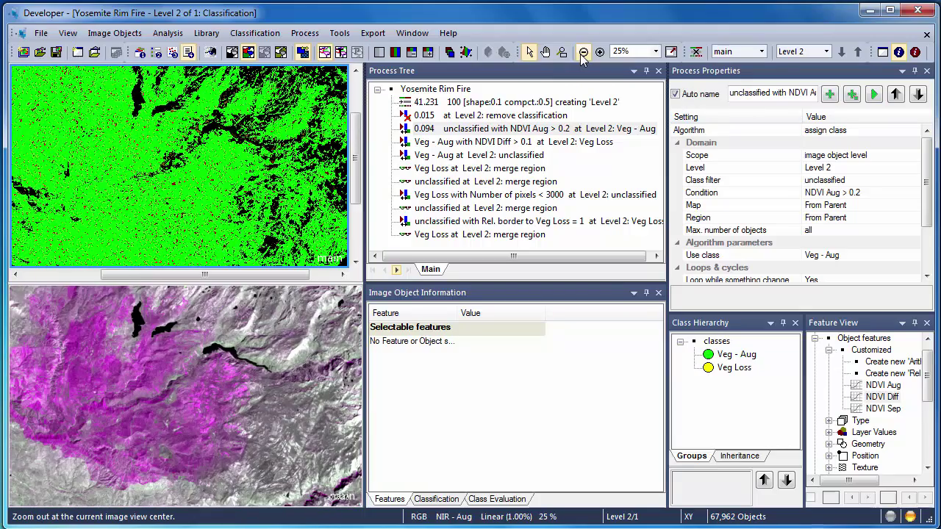
click(582, 56)
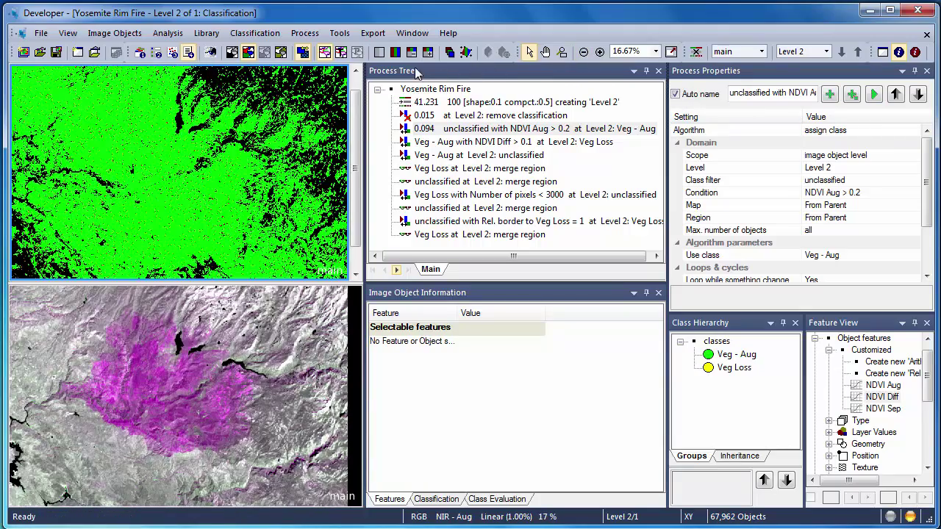
click(325, 53)
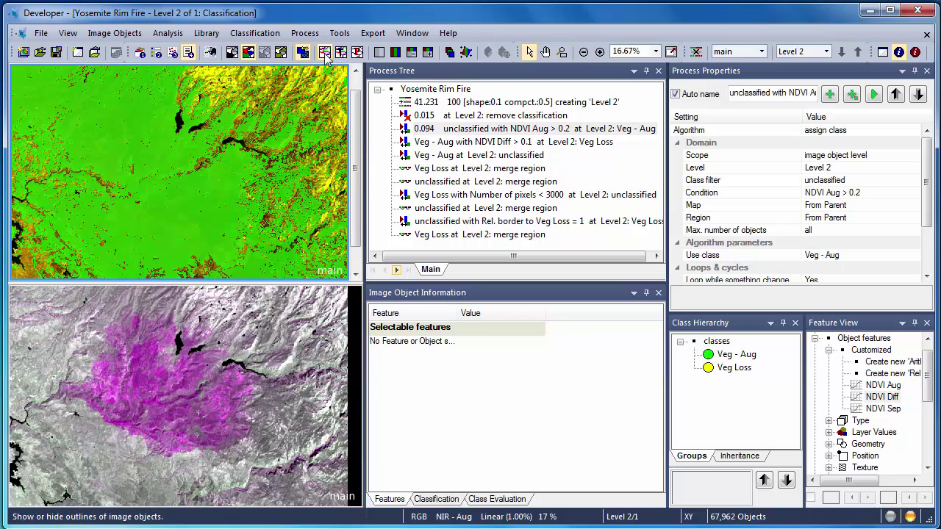
click(232, 53)
click(246, 53)
click(231, 53)
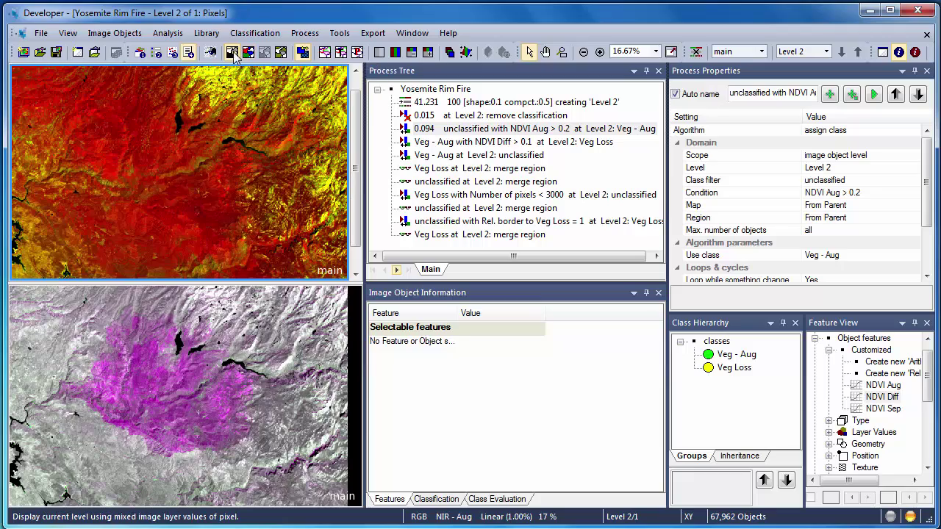
click(246, 53)
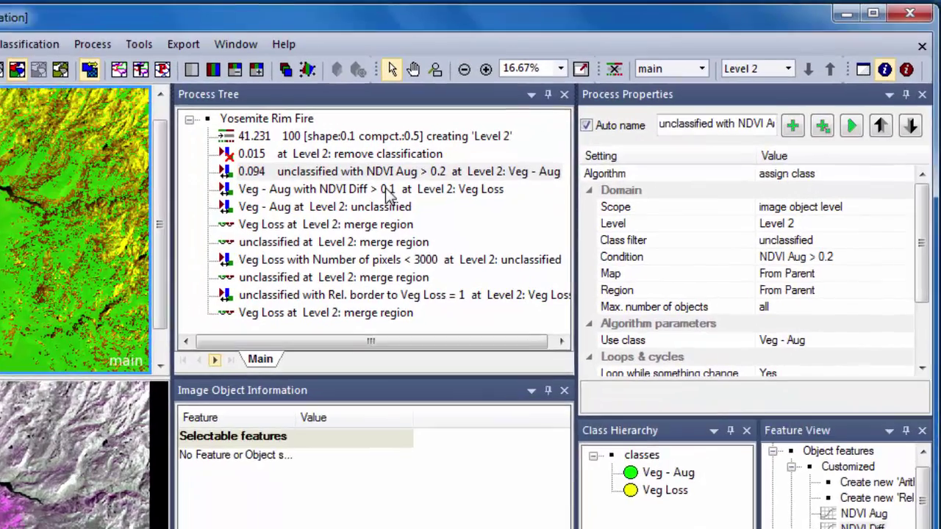
Run the NDVI Diff > 0.1 → Veg Loss rule, then reset remaining Veg - Aug objects to unclassified
click(387, 193)
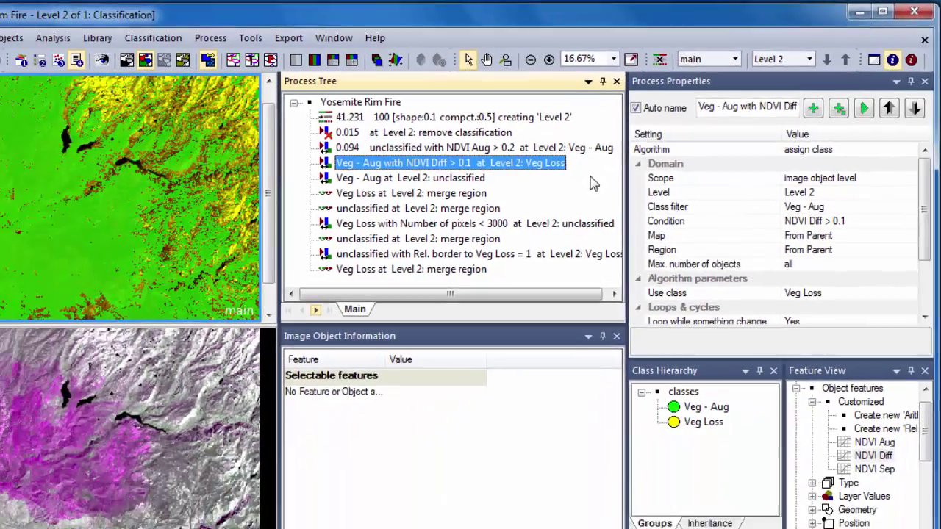
click(864, 108)
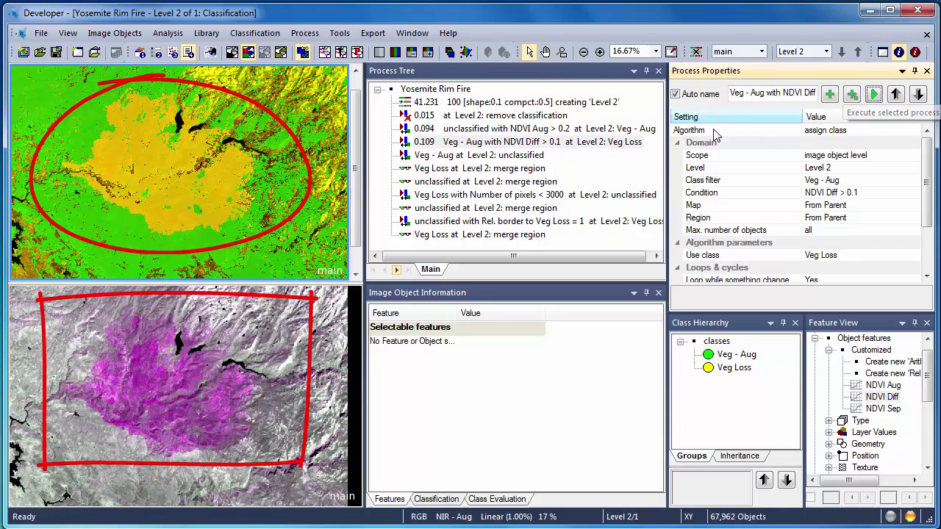
click(522, 156)
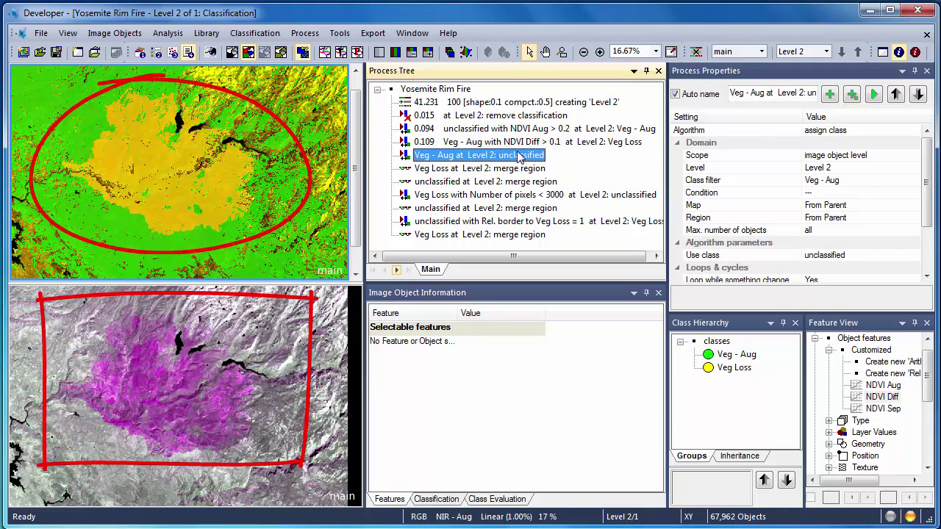
click(873, 94)
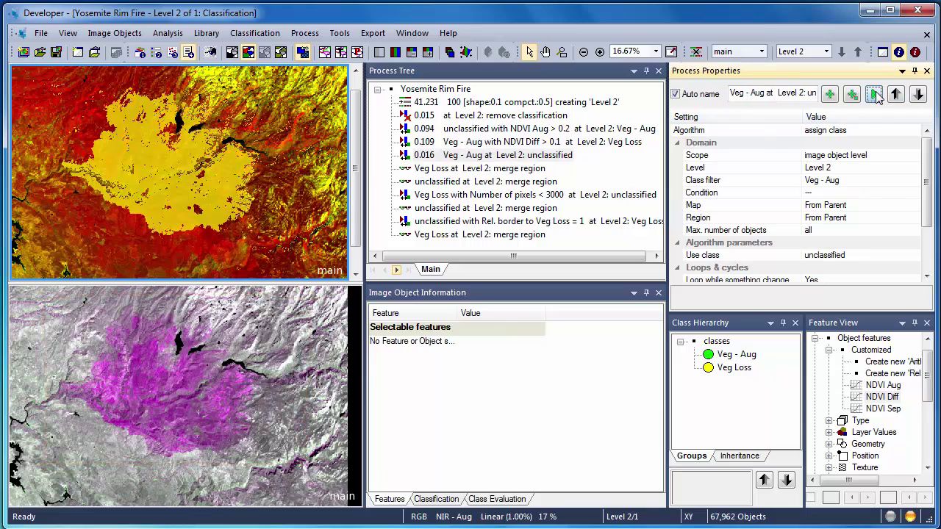
click(539, 169)
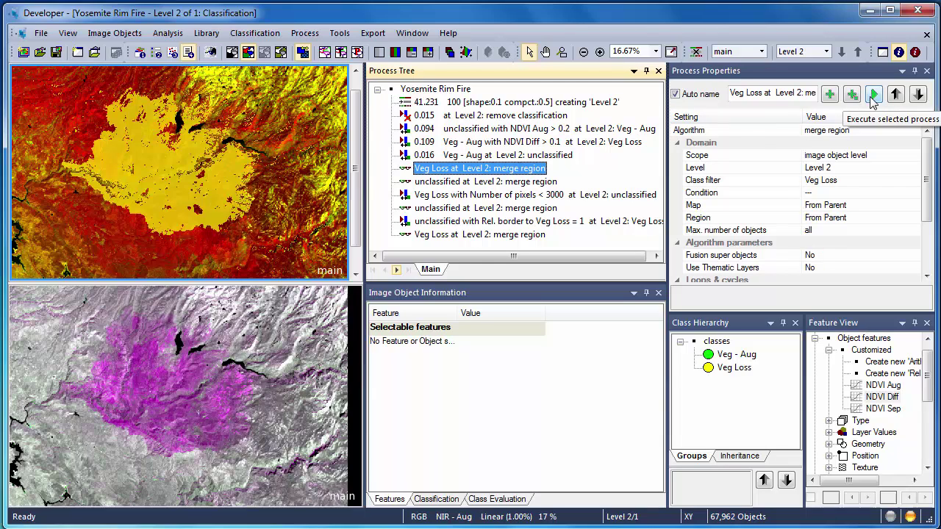
Merge the Veg Loss objects into regions, cutting Level 2 from 67,962 to 59,575 objects
click(344, 57)
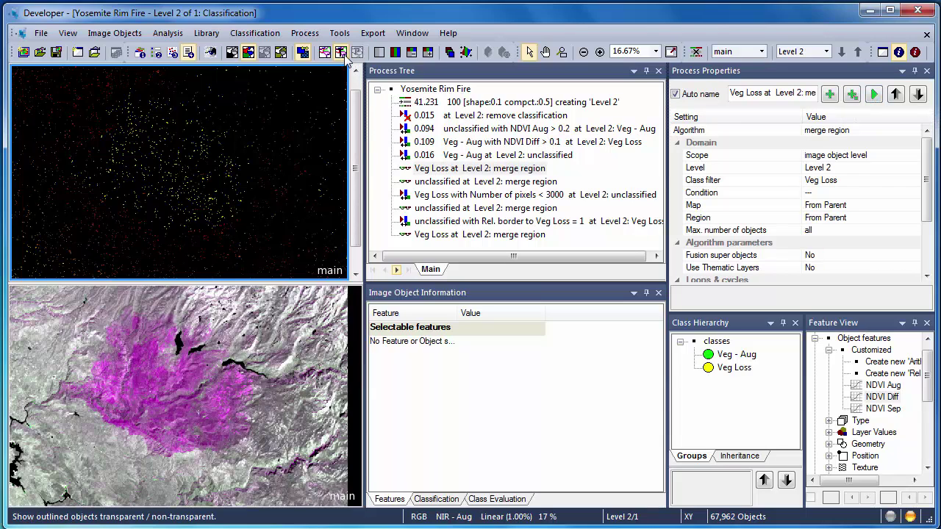
click(873, 95)
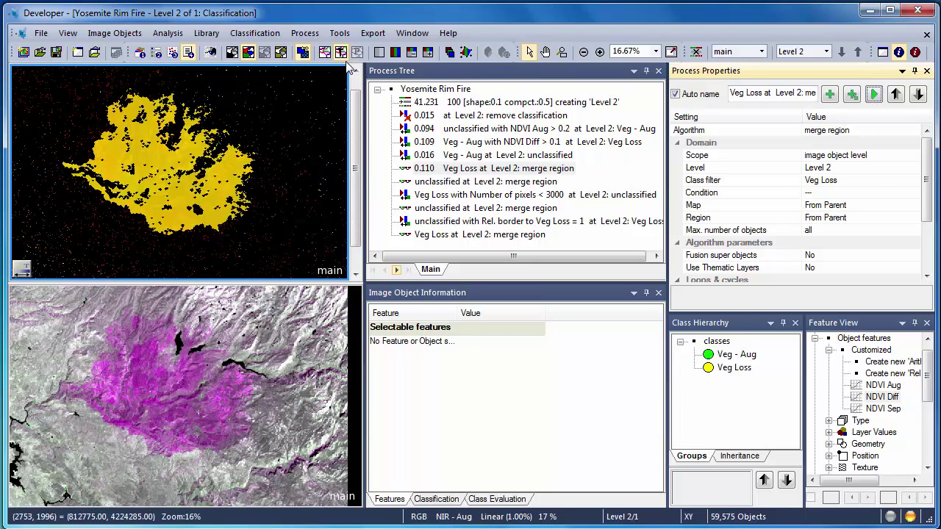
click(432, 182)
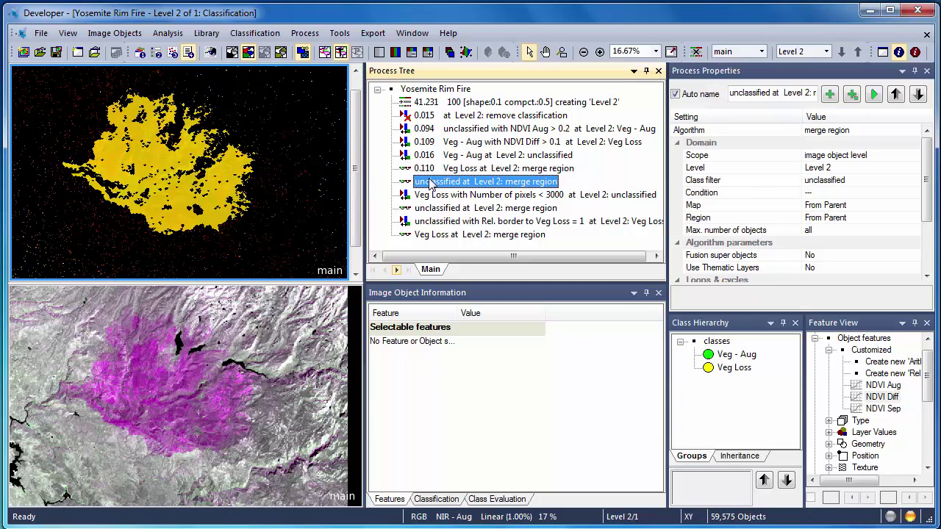
Run the unclassified merge region process, reducing Level 2 to 945 objects
click(873, 95)
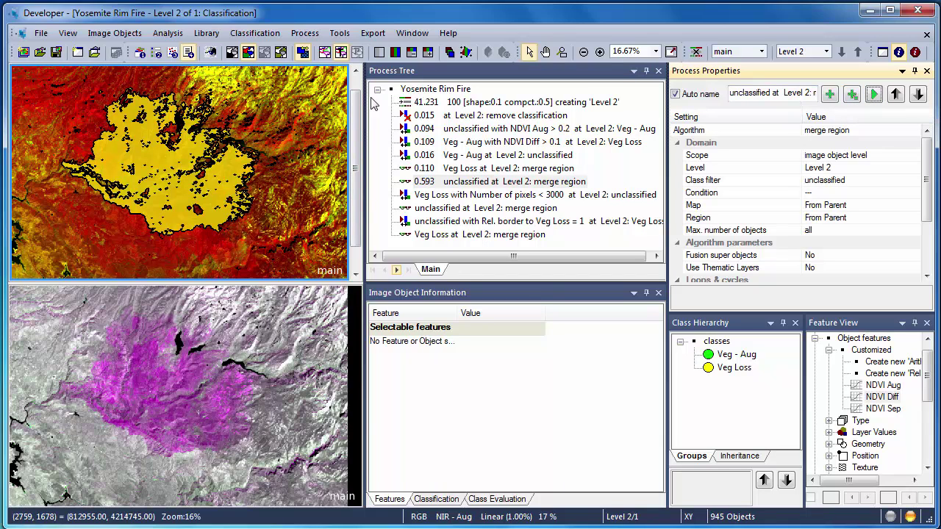
click(341, 55)
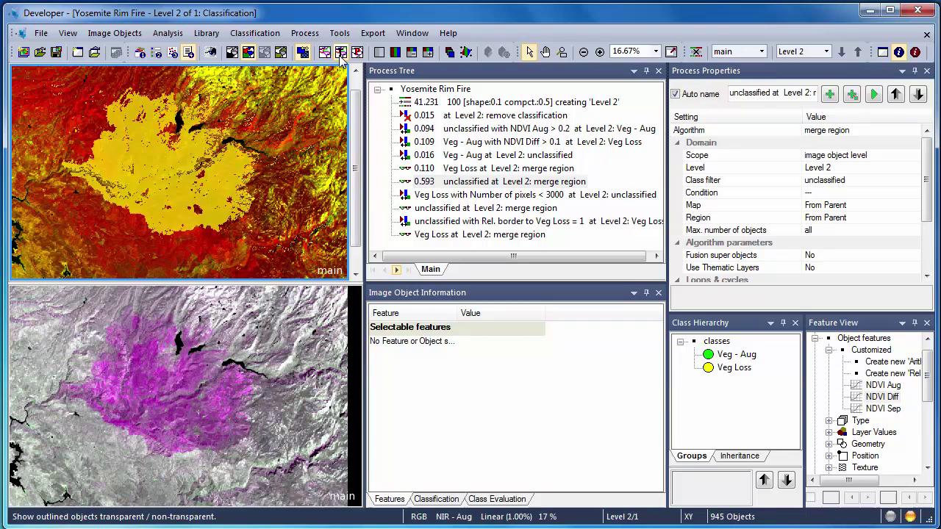
click(341, 56)
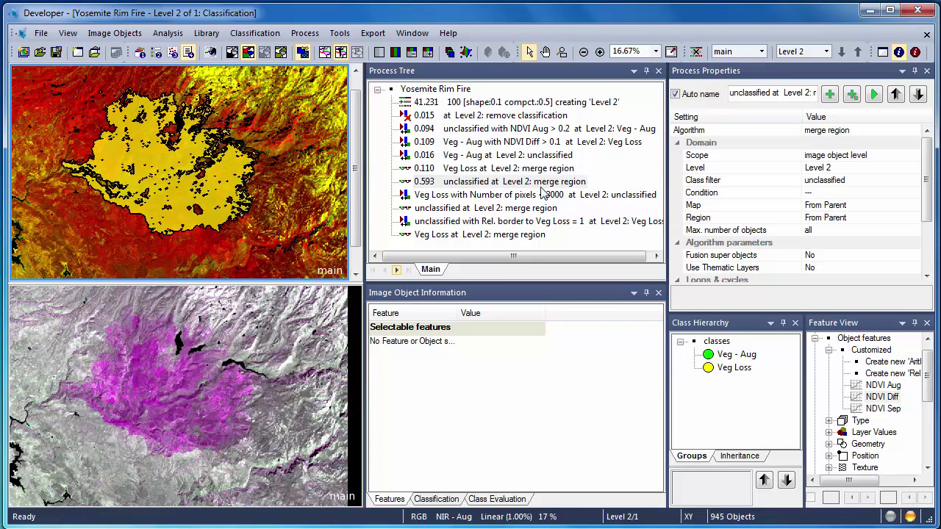
Show yellow classification colours in the lower view and outlined raw imagery in the upper view
click(327, 314)
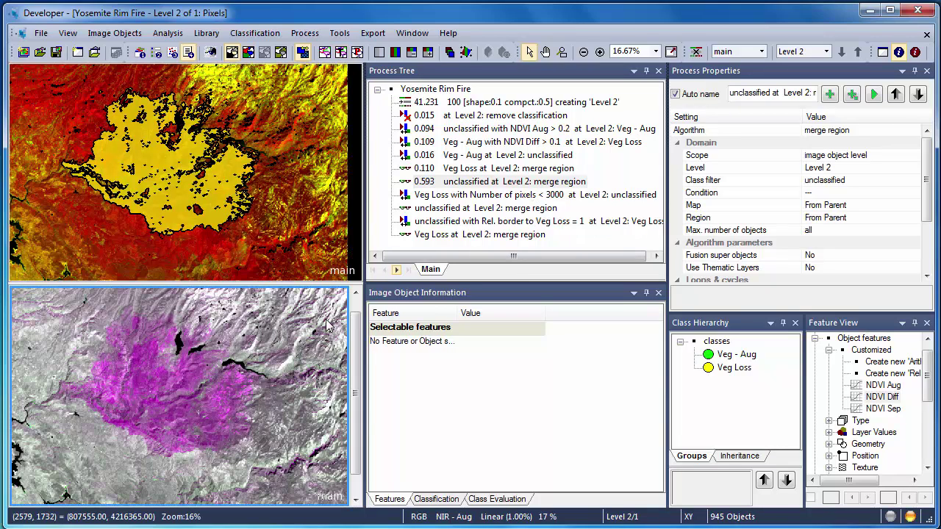
click(250, 56)
click(274, 96)
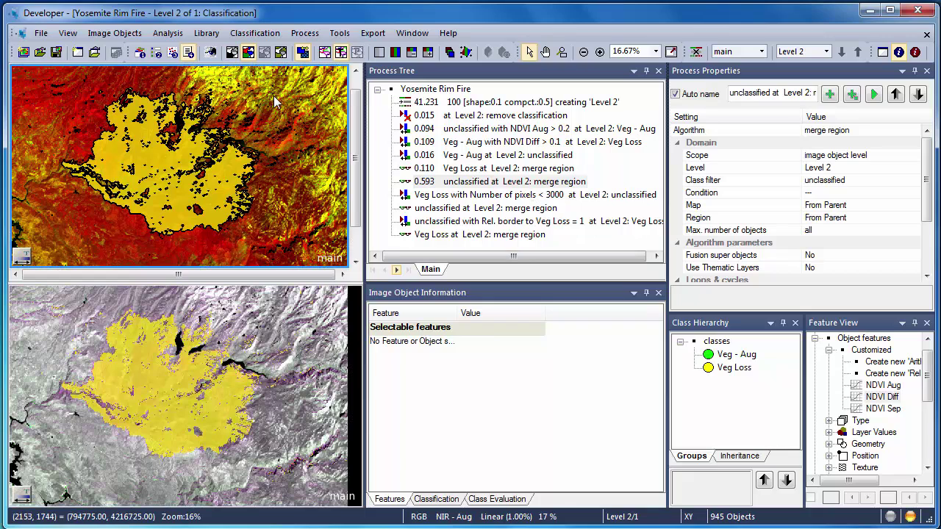
click(325, 53)
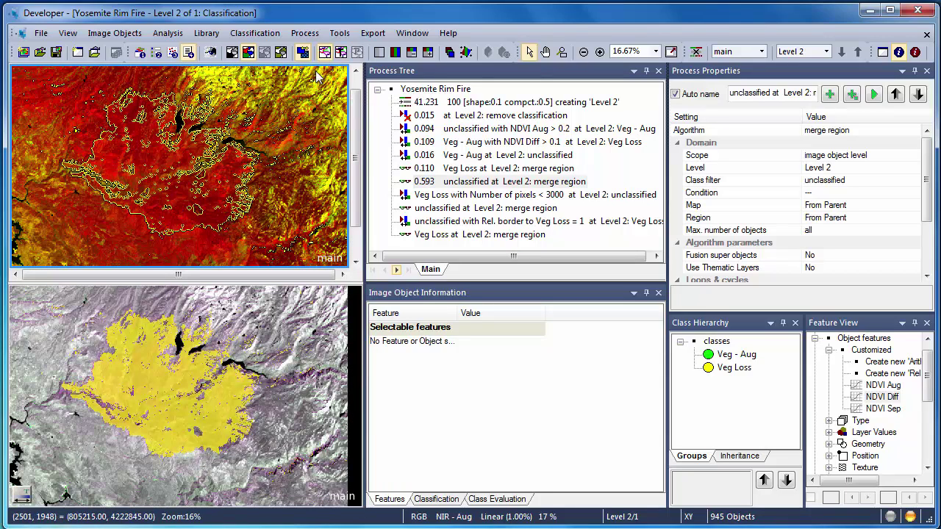
click(236, 53)
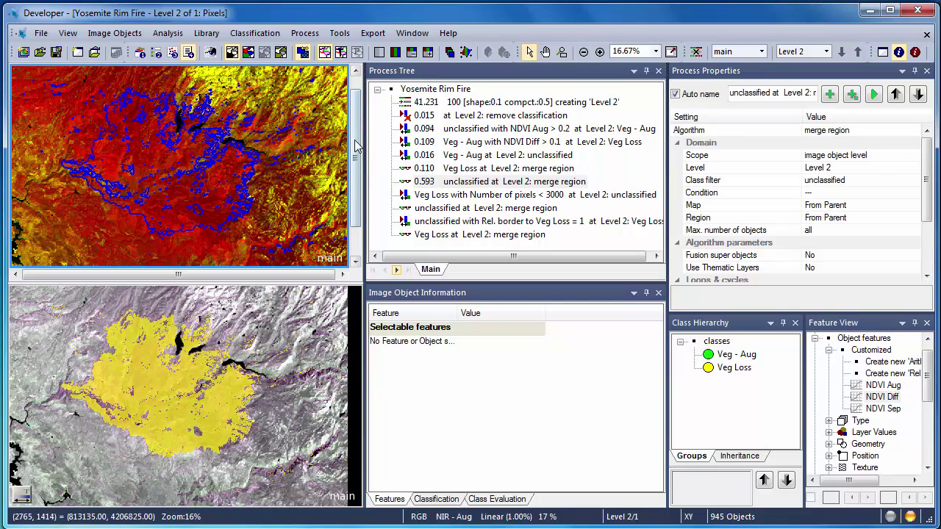
Inspect stray yellow specks west of the fire, then unclassify Veg Loss objects under 3000 pixels
click(465, 195)
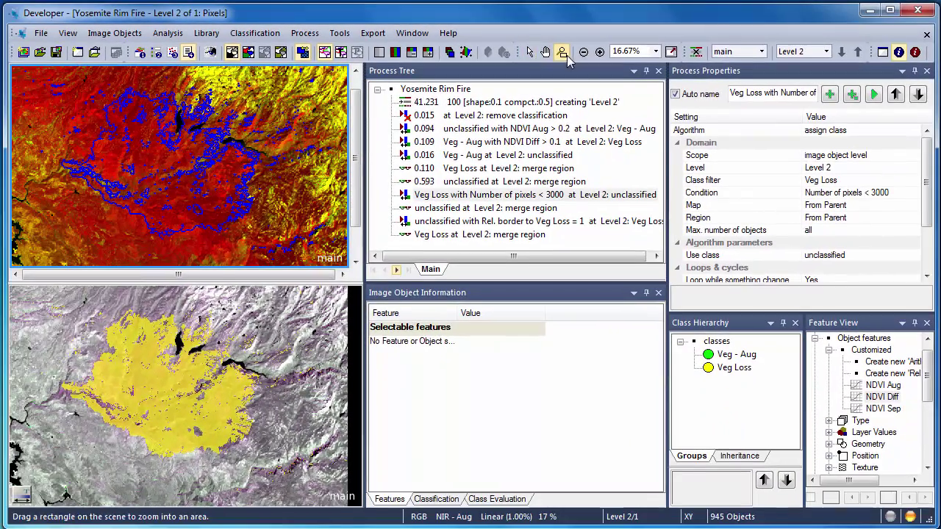
click(563, 54)
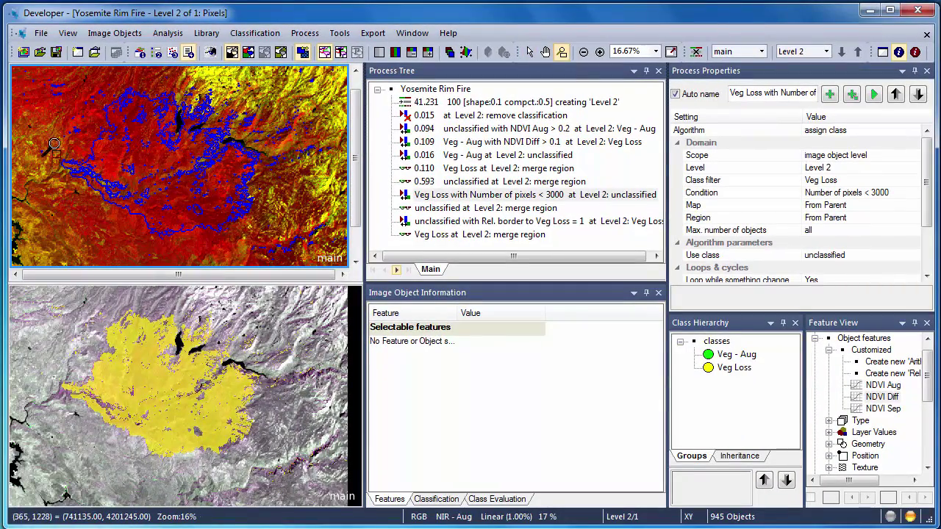
drag(30, 116, 68, 152)
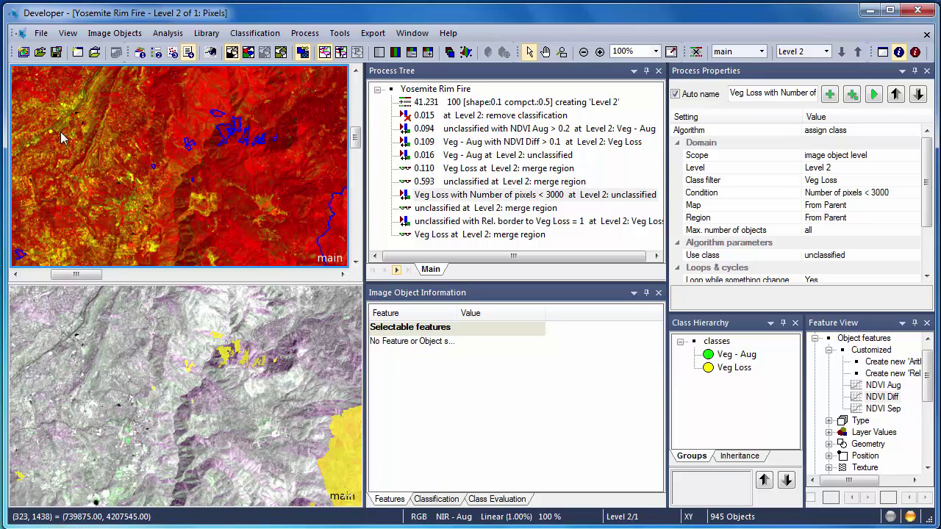
click(599, 52)
click(600, 52)
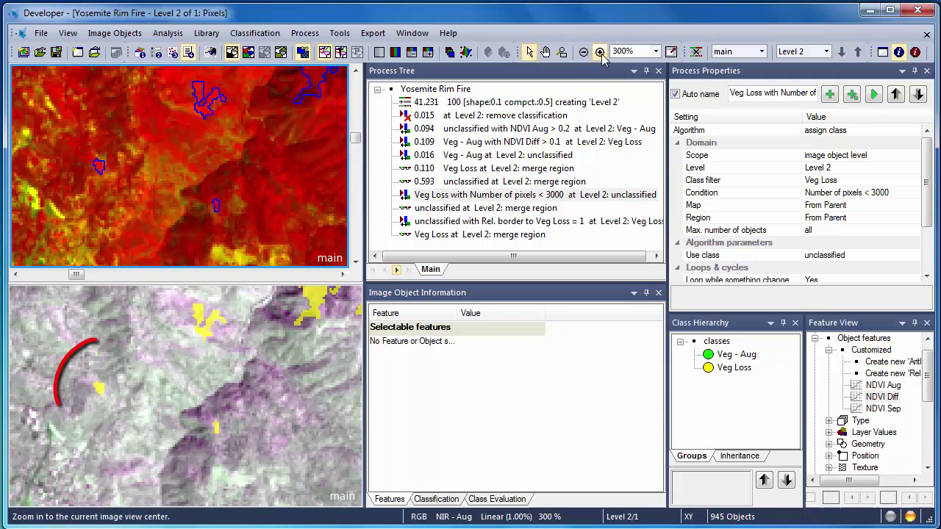
click(874, 94)
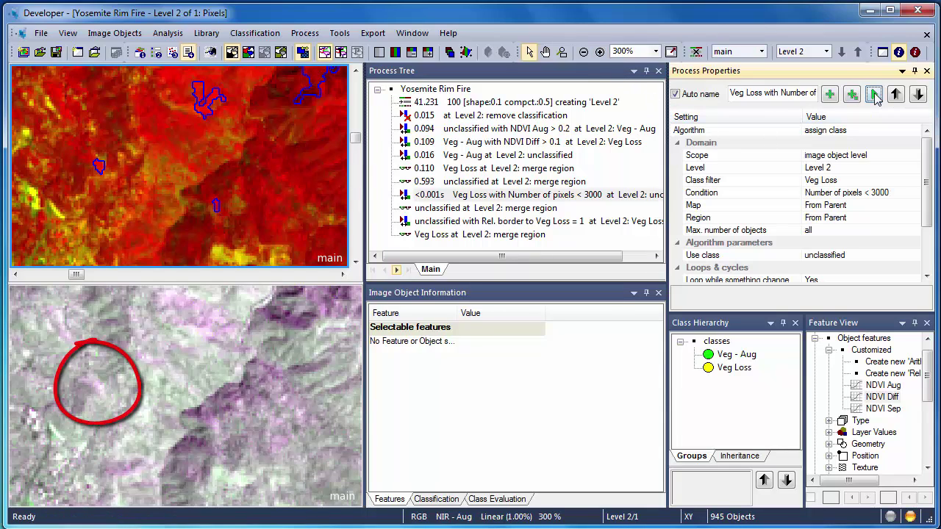
click(671, 53)
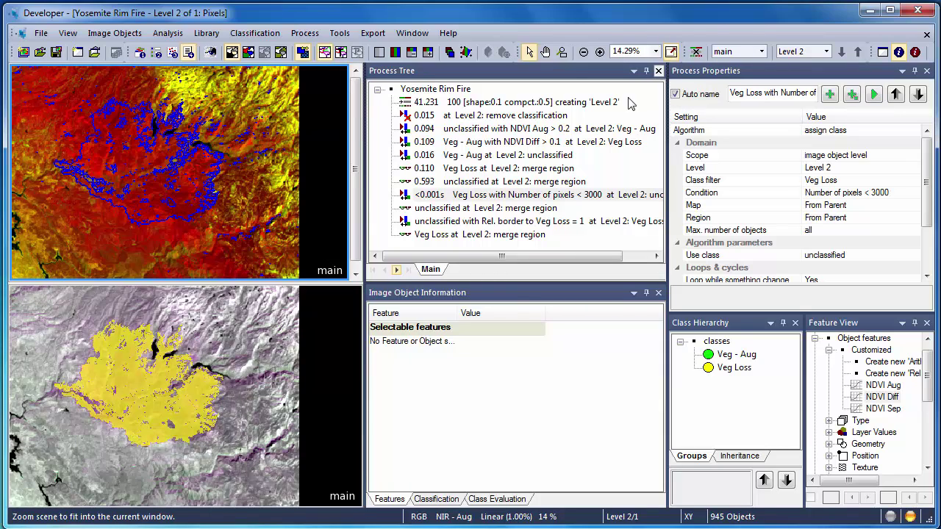
Re-run the unclassified merge-region process on Level 2, reducing it from 945 to 489 objects
click(540, 210)
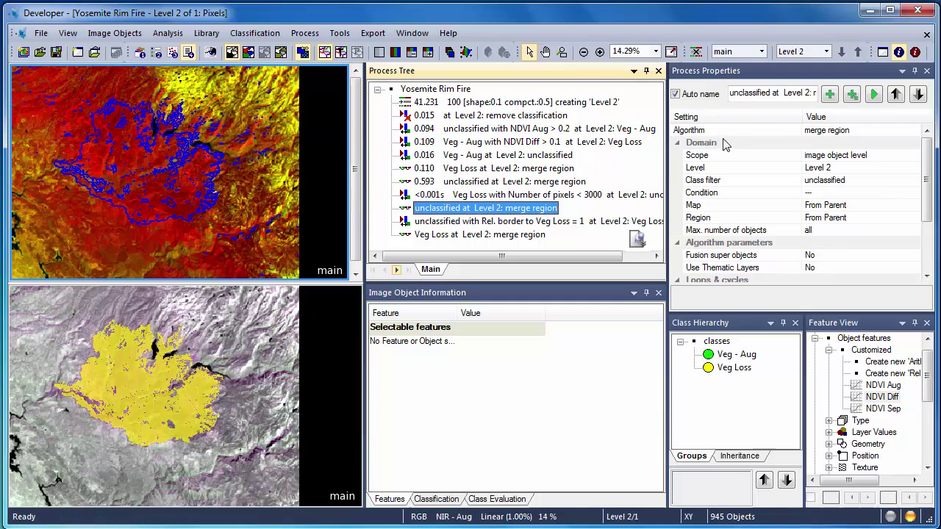
click(872, 95)
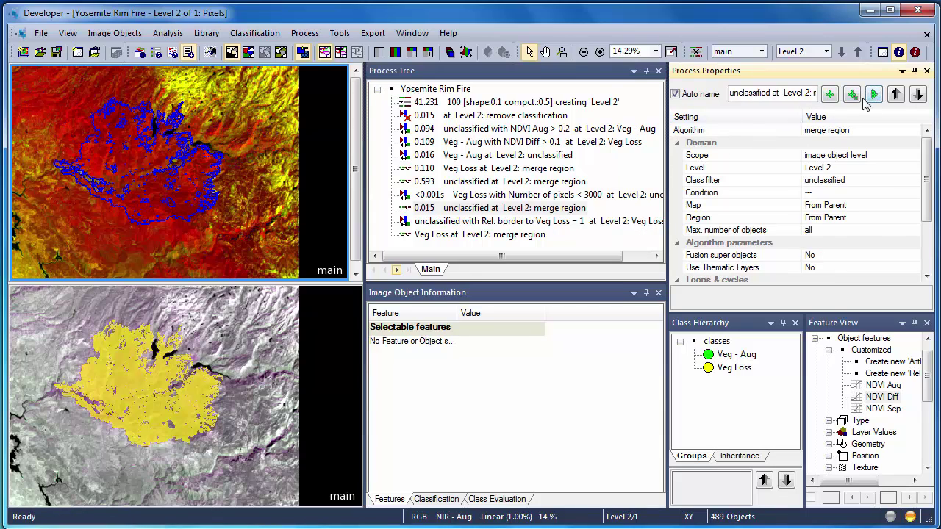
click(609, 223)
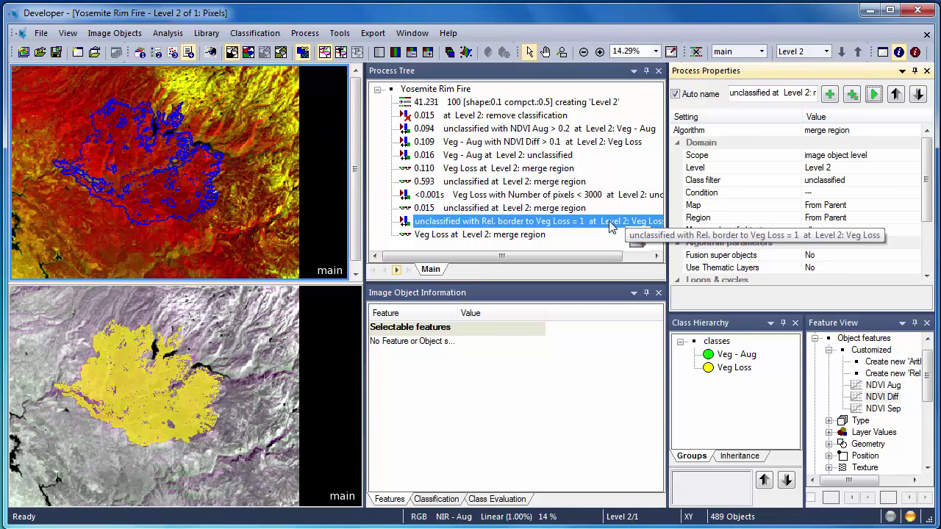
drag(609, 225, 542, 235)
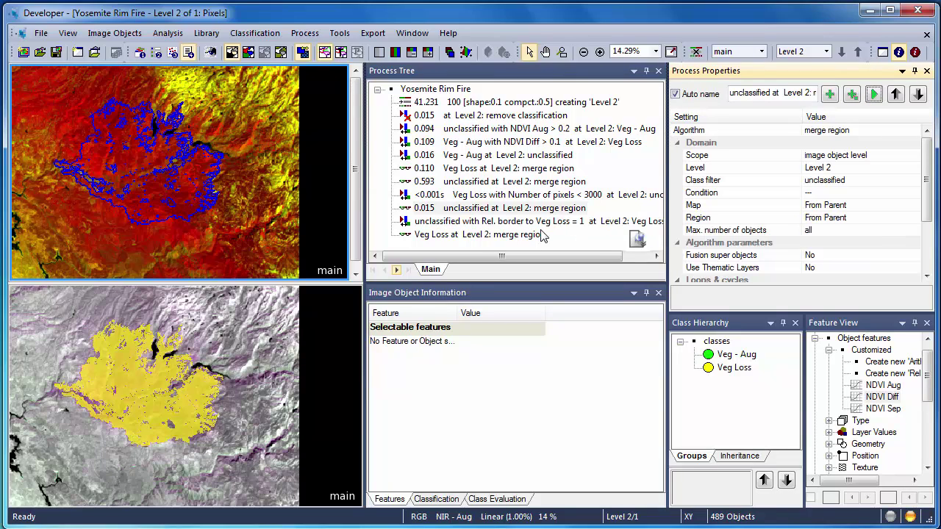
Zoom in by rectangle on the lakes inside the burn scar
drag(555, 128, 559, 88)
click(562, 51)
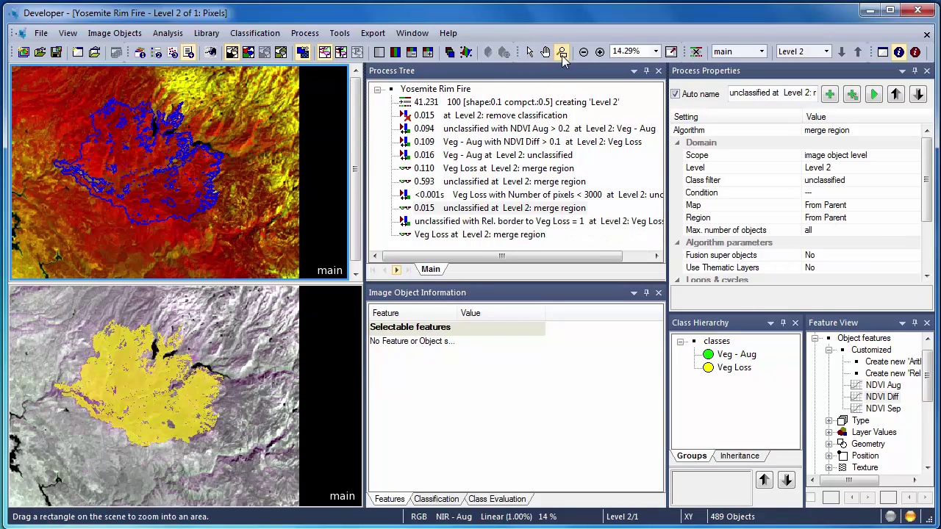
drag(108, 125, 156, 171)
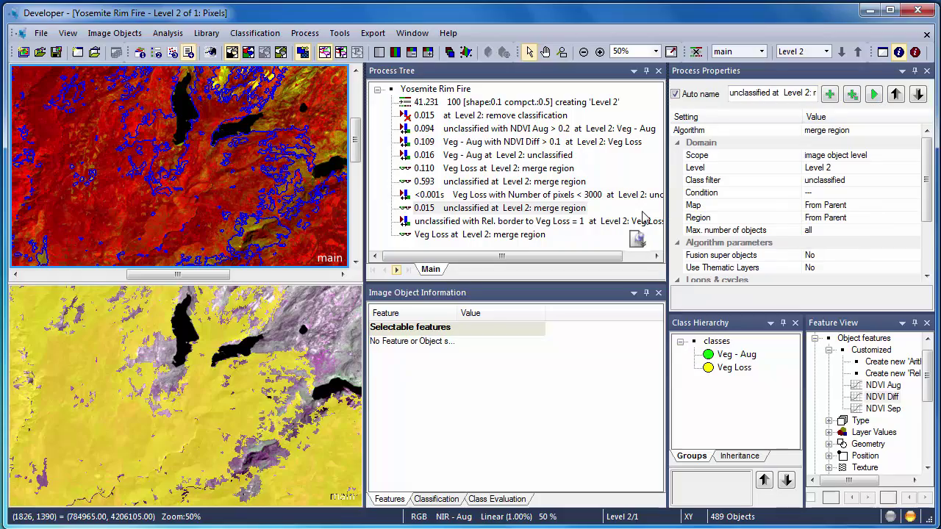
Run 'Rel. border to Veg Loss = 1' to fill enclosed holes, then merge Veg Loss, leaving 3 objects
click(640, 222)
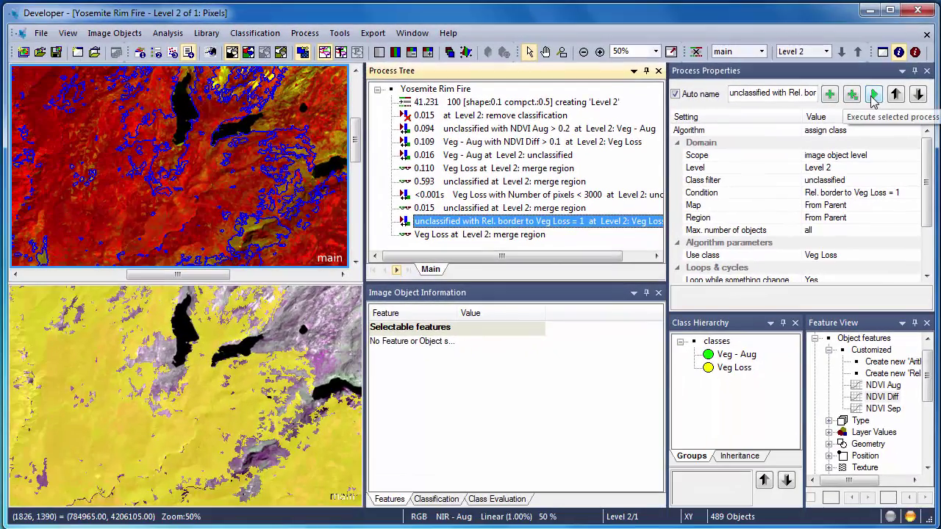
click(873, 96)
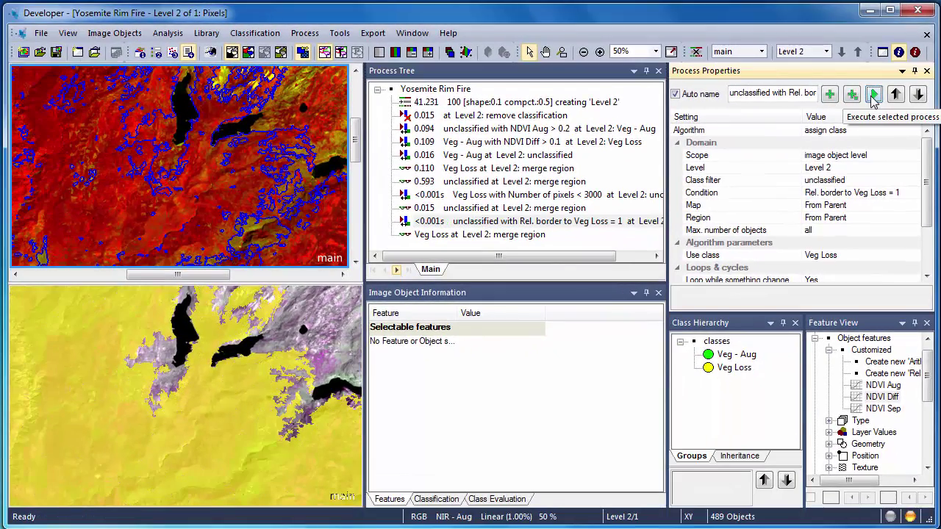
click(527, 238)
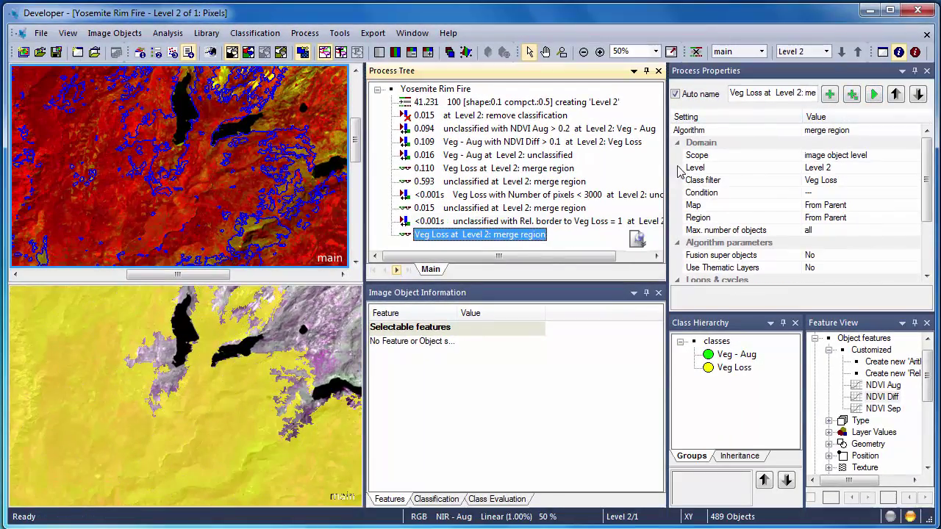
click(873, 95)
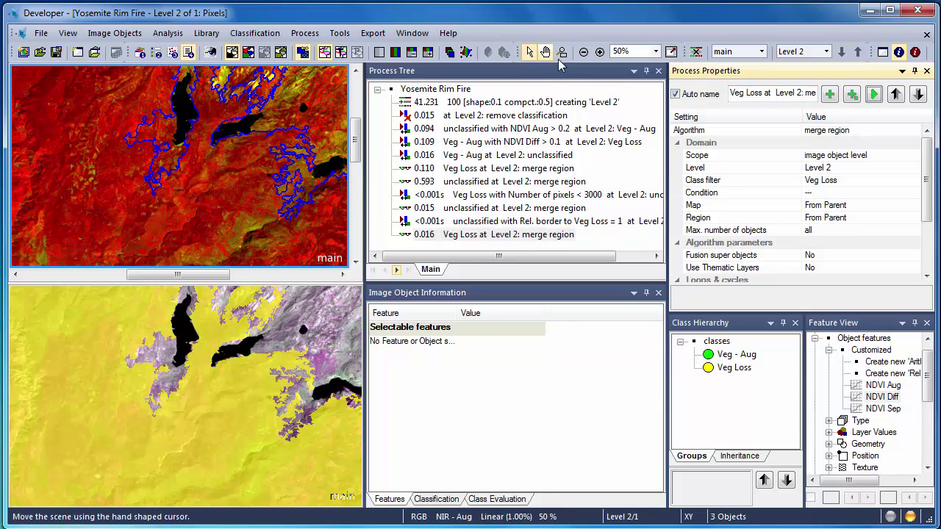
Zoom out three steps, show classification in the lower view, and outline the yellow fire object transparently
click(583, 52)
click(583, 51)
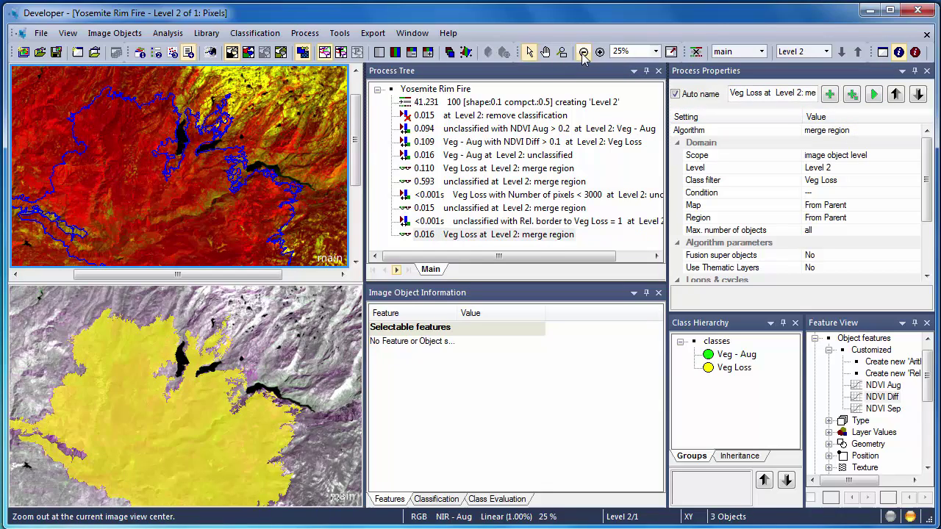
click(583, 51)
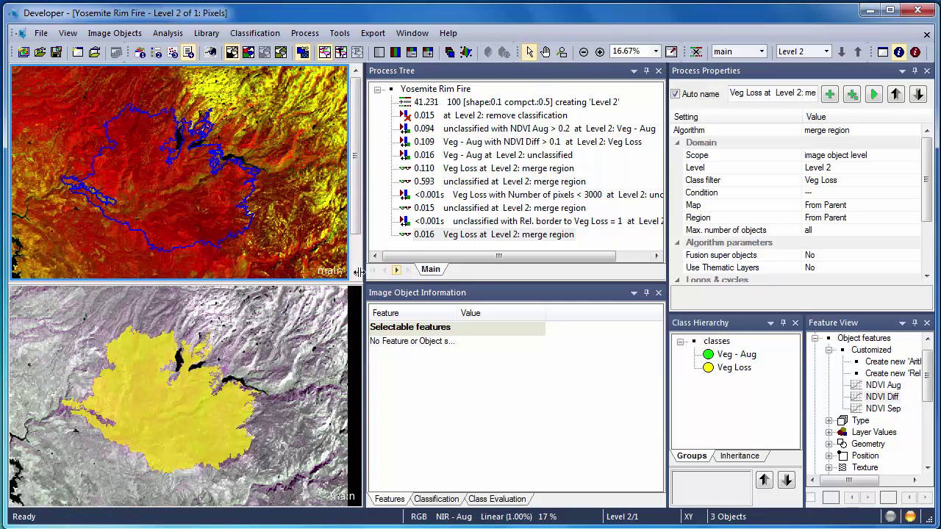
click(360, 333)
click(341, 53)
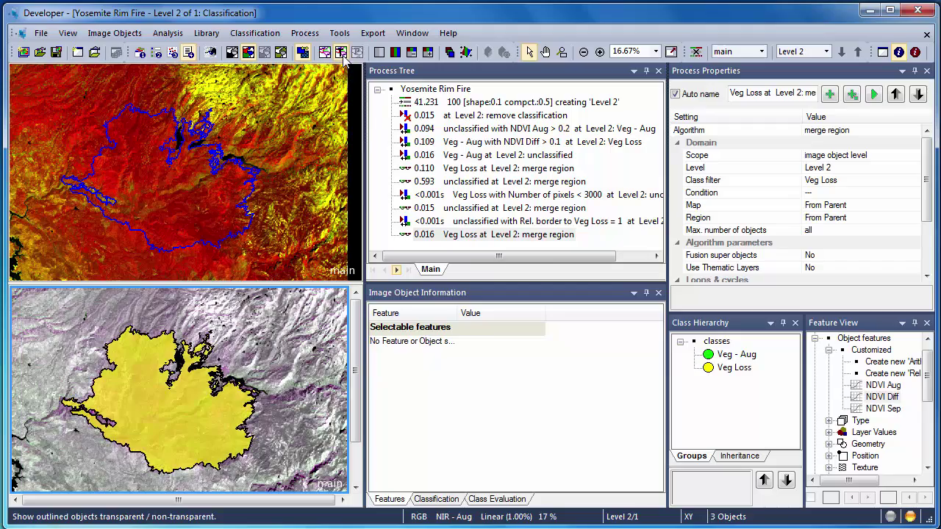